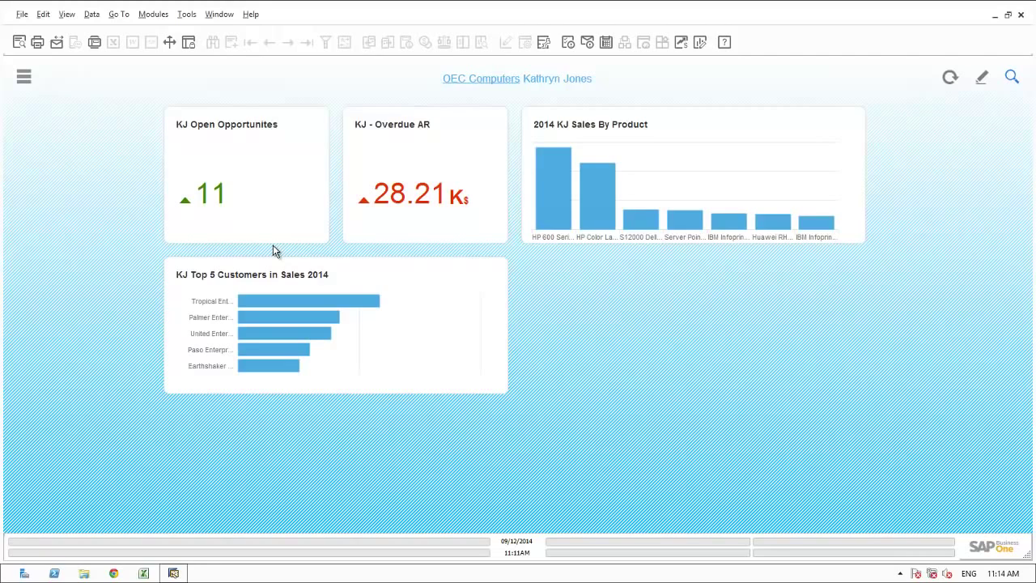
- Filter Palmer Enterprises' search results to its two opportunities and open the won opportunity PAL-14-01
mouse_move(382, 198)
left_click(289, 321)
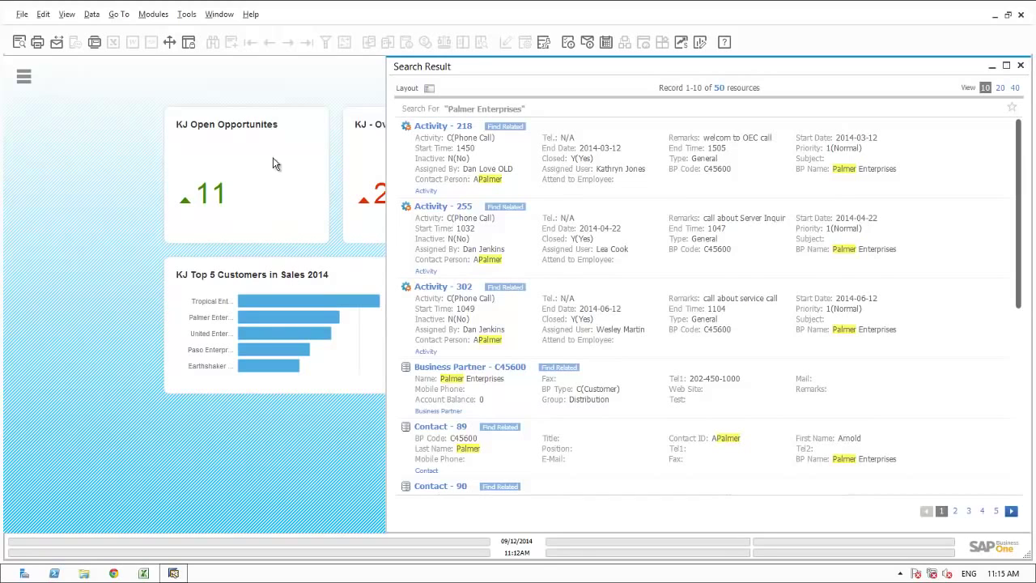
left_click(430, 89)
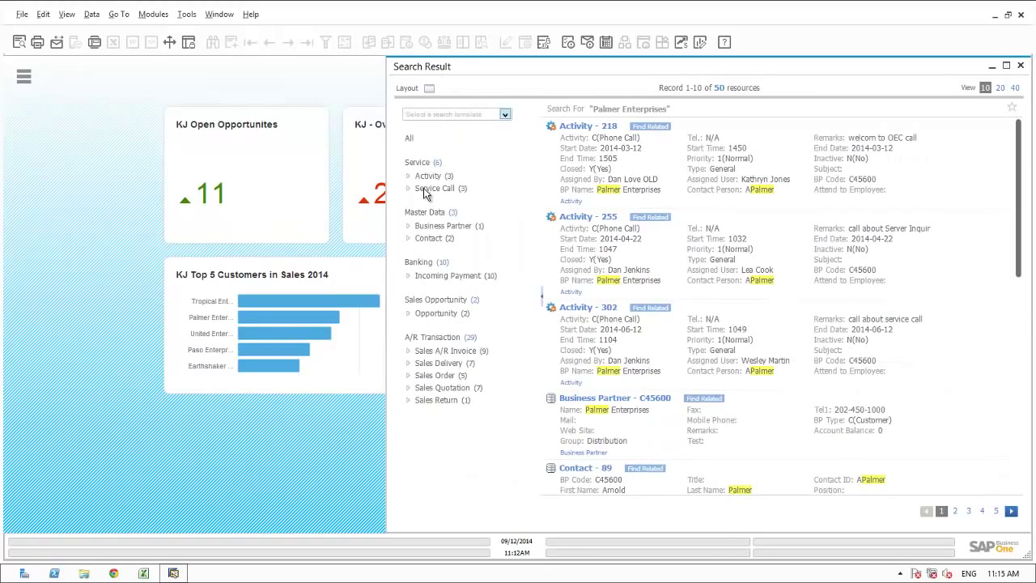
left_click(432, 315)
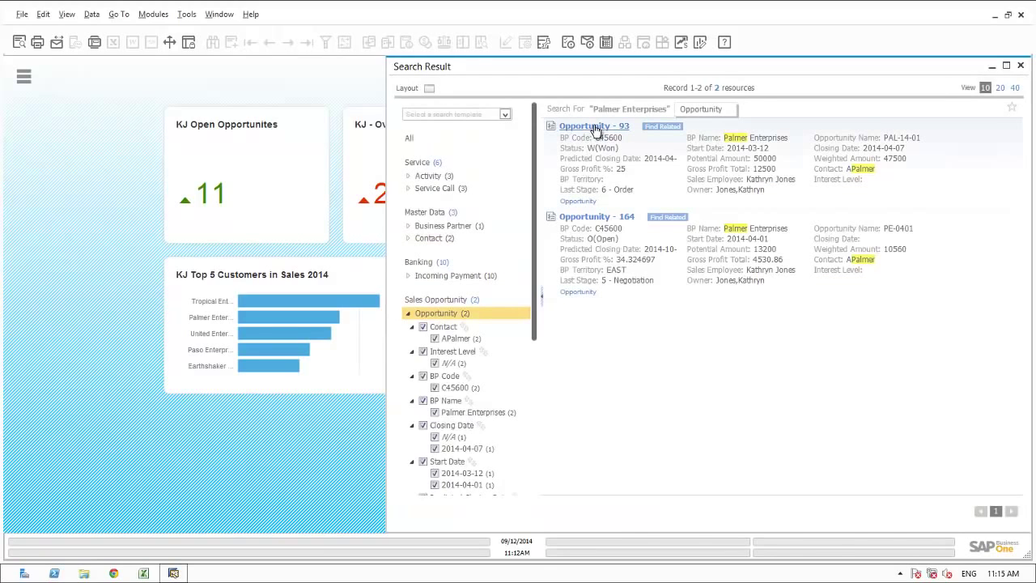
left_click(595, 127)
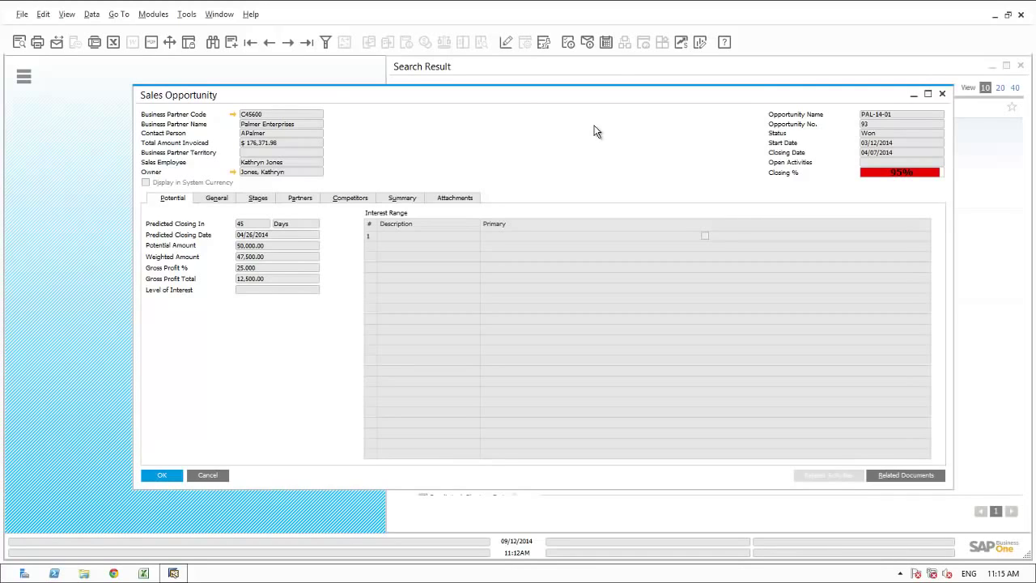
- Check PAL-14-01's summary and sales stages, then close all open windows with Window > Close All
left_click(403, 201)
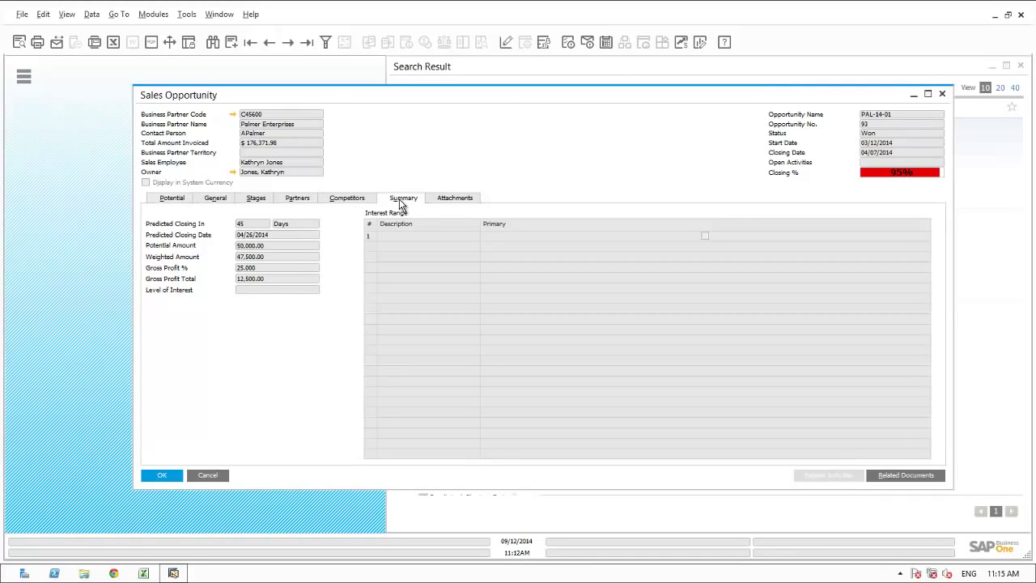
left_click(256, 199)
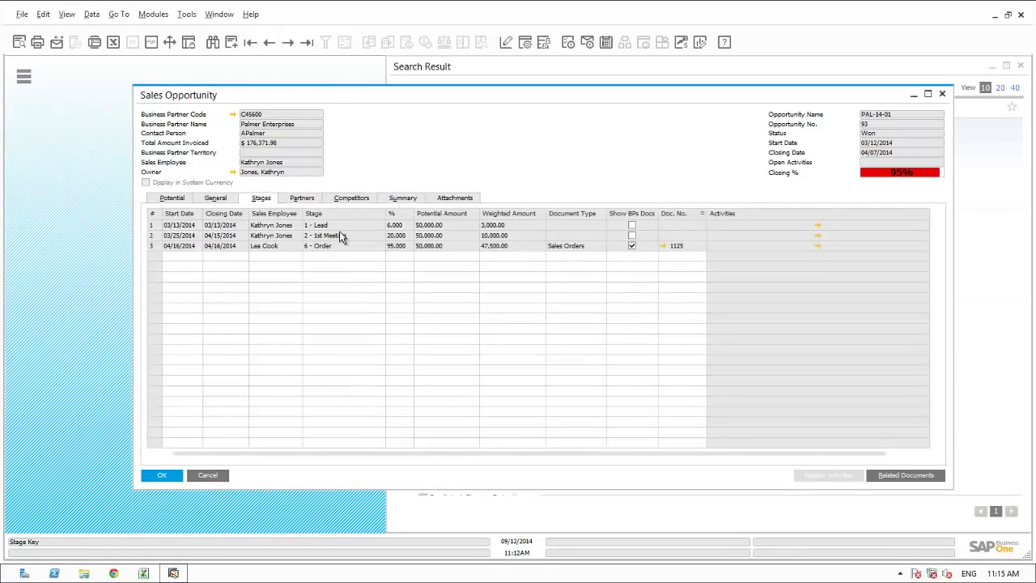
left_click(220, 15)
left_click(232, 47)
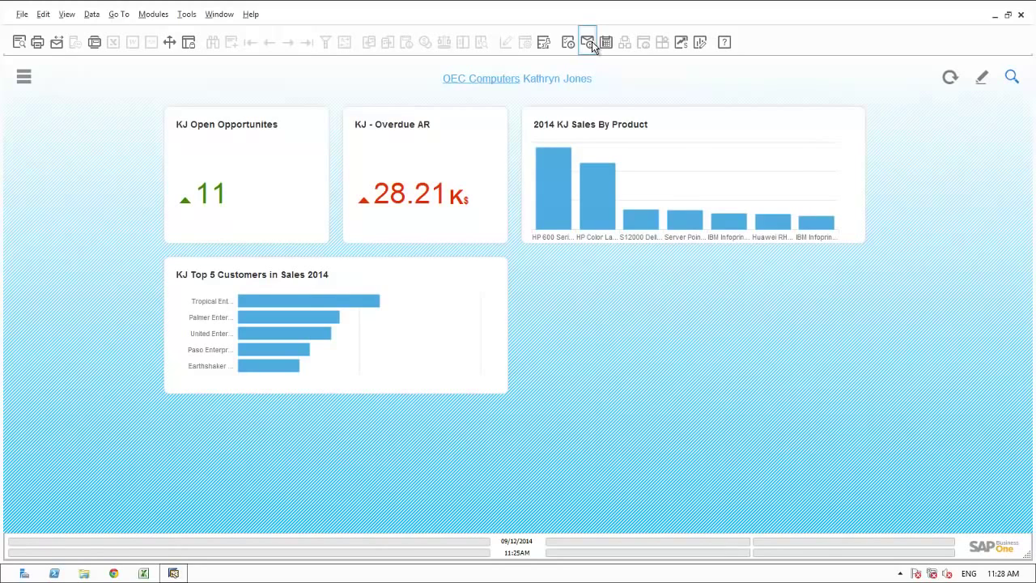
- Create a new activity in the calendar's Thursday 09/11/2014 12:00 slot
left_click(606, 43)
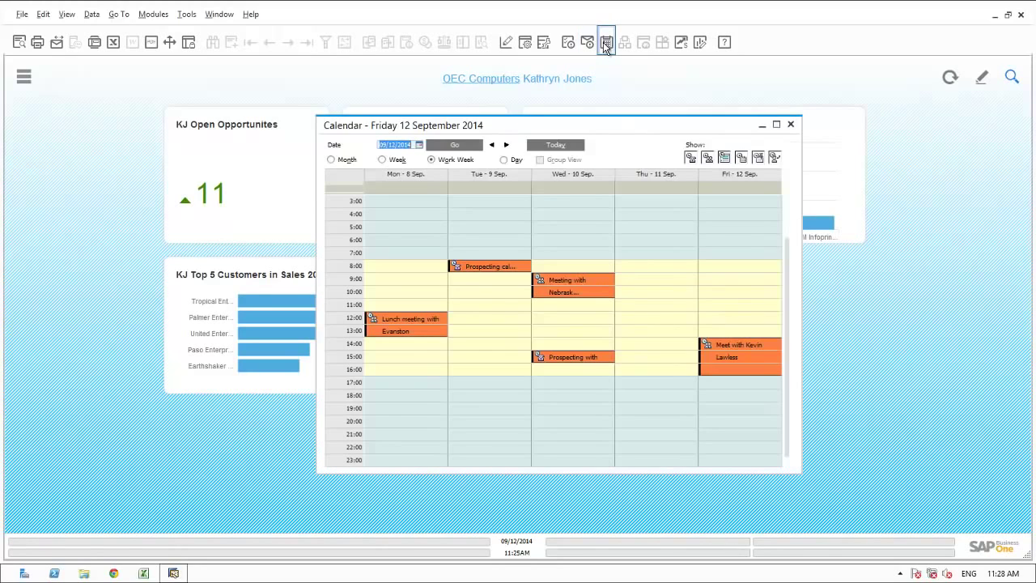
left_click(634, 322)
double_click(633, 323)
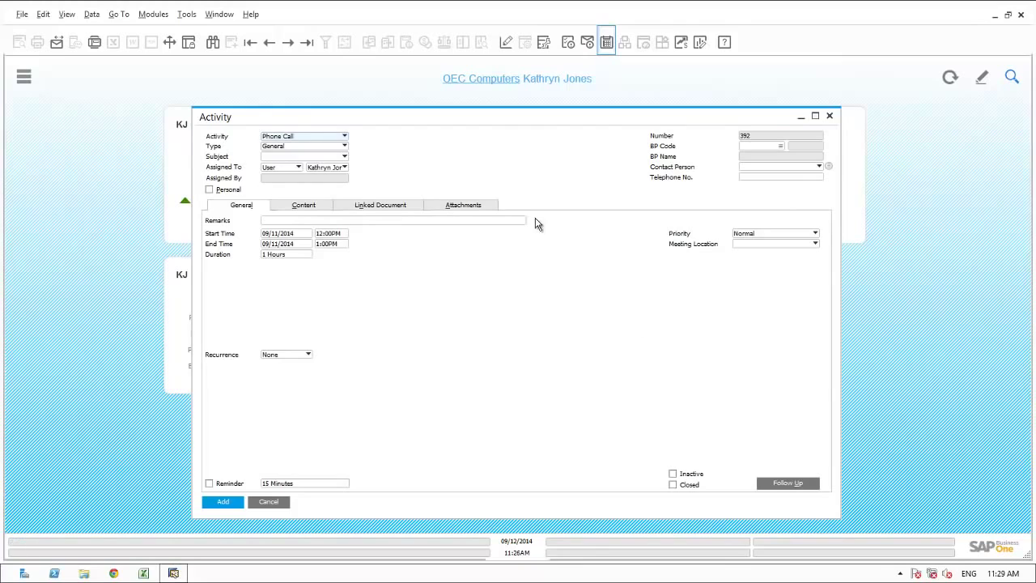
- Make the activity a Sales meeting with the subject Prospecting
left_click(345, 138)
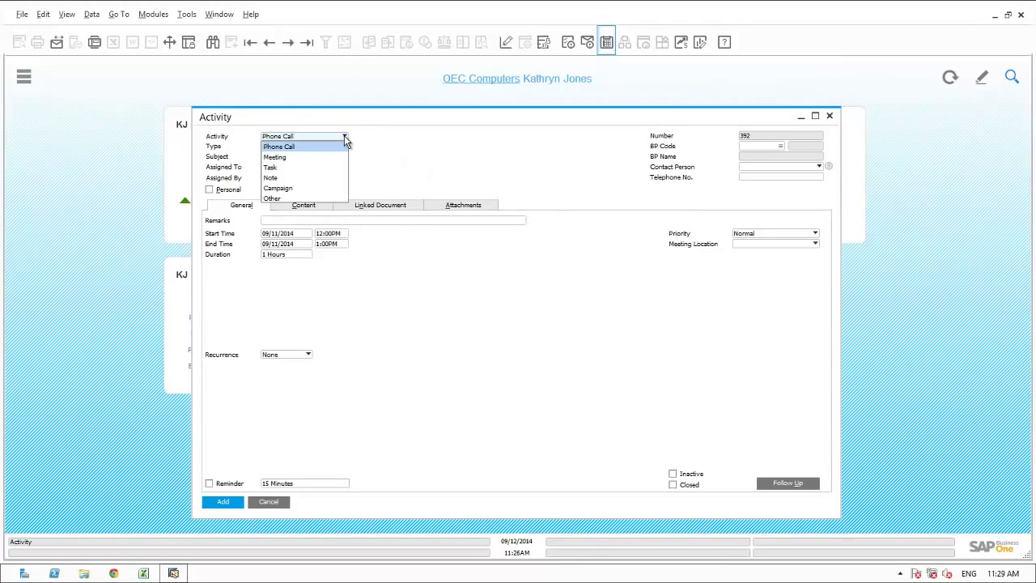
left_click(290, 157)
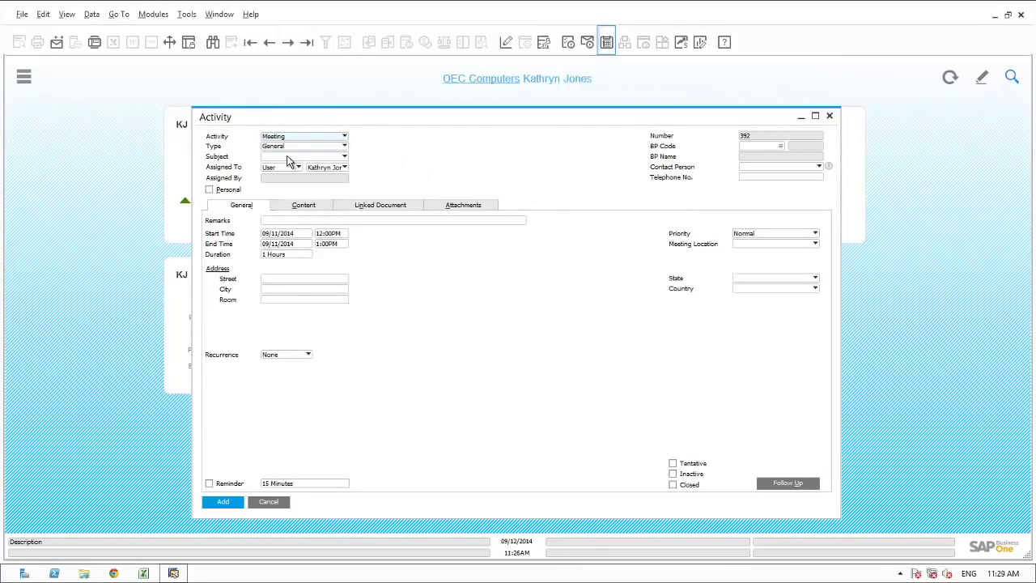
left_click(285, 146)
left_click(277, 167)
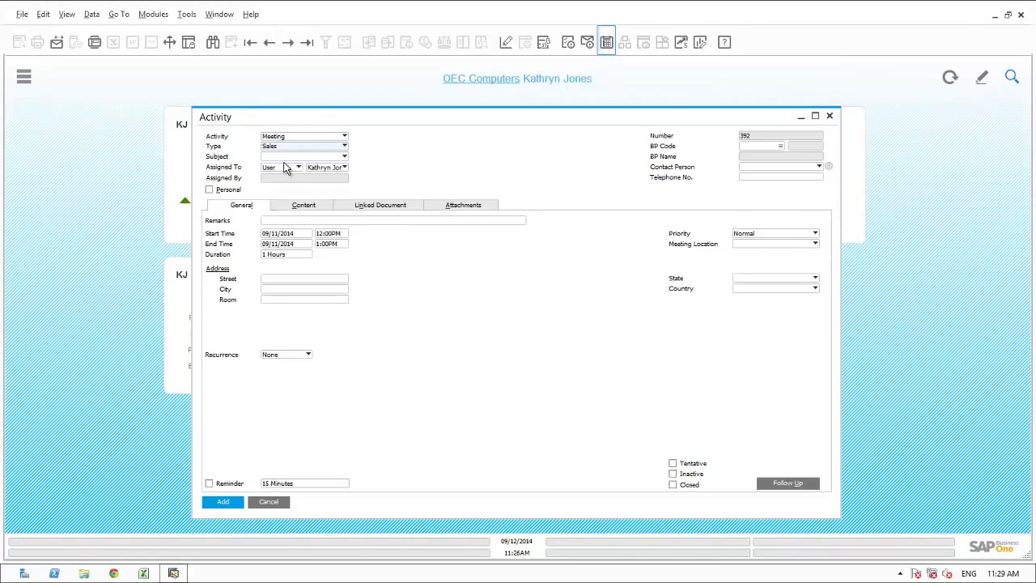
left_click(286, 157)
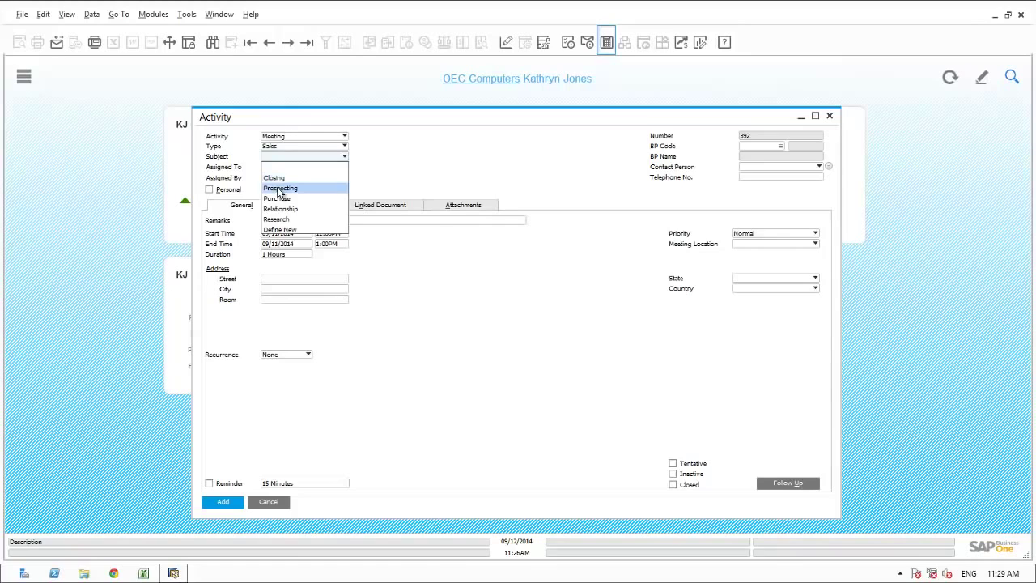
left_click(277, 187)
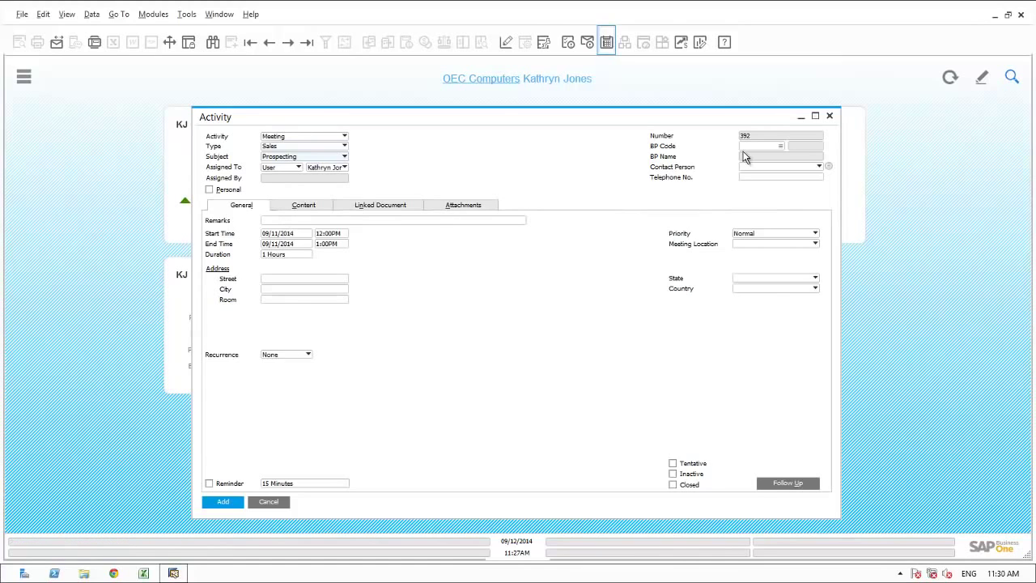
- From the meeting's BP Code lookup, start a new business partner of type Lead
left_click(782, 147)
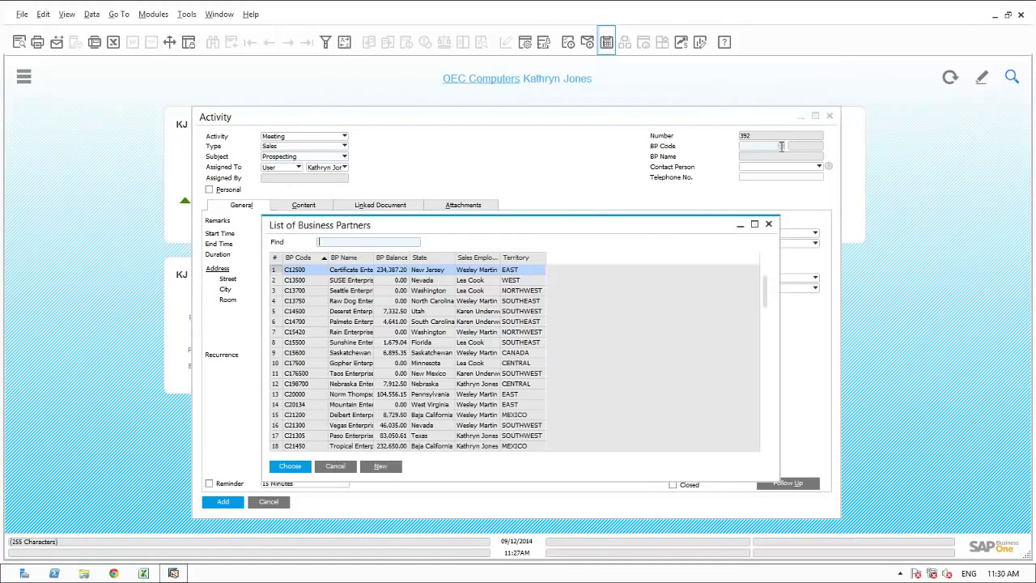
left_click(380, 467)
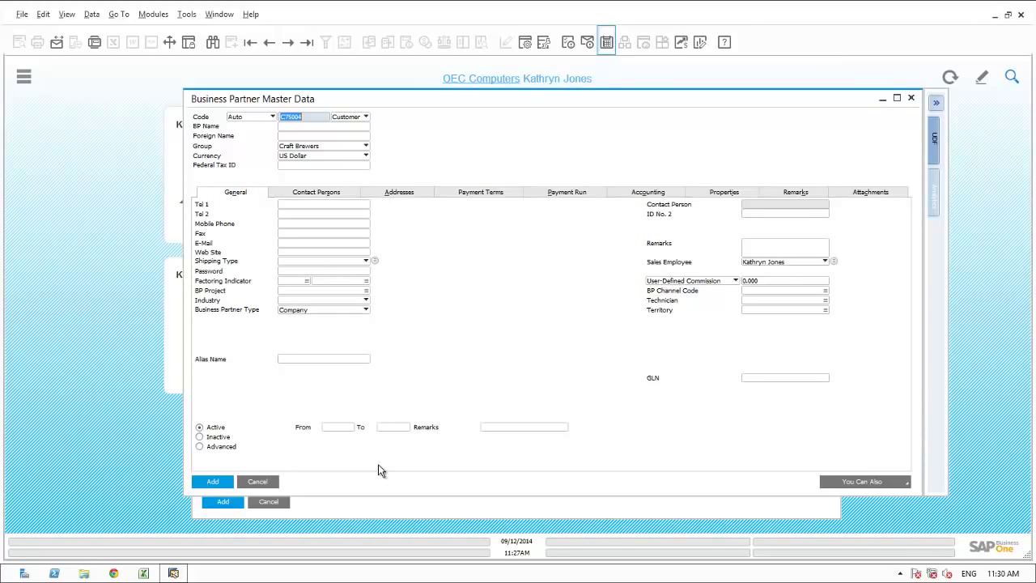
left_click(347, 119)
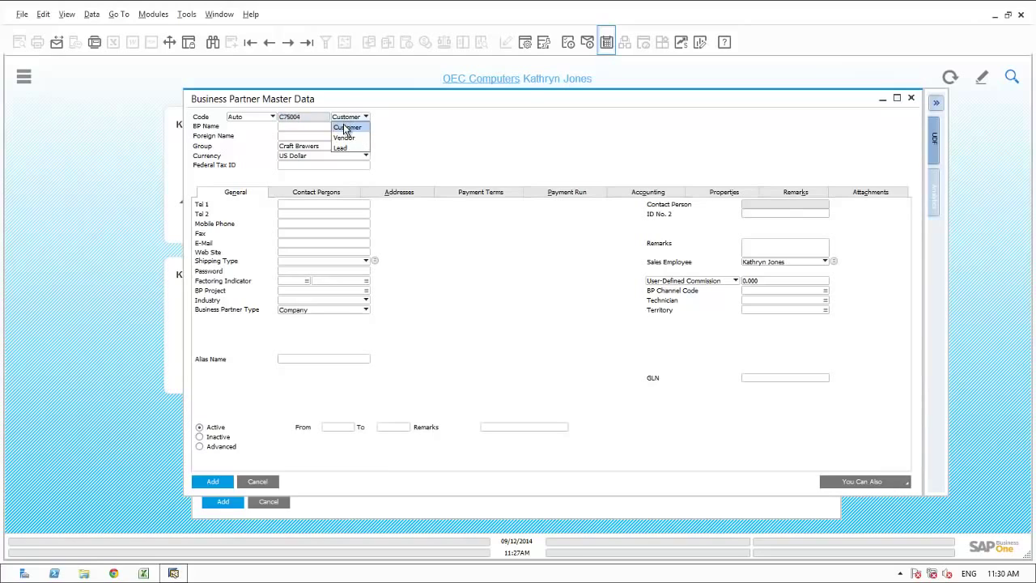
left_click(340, 148)
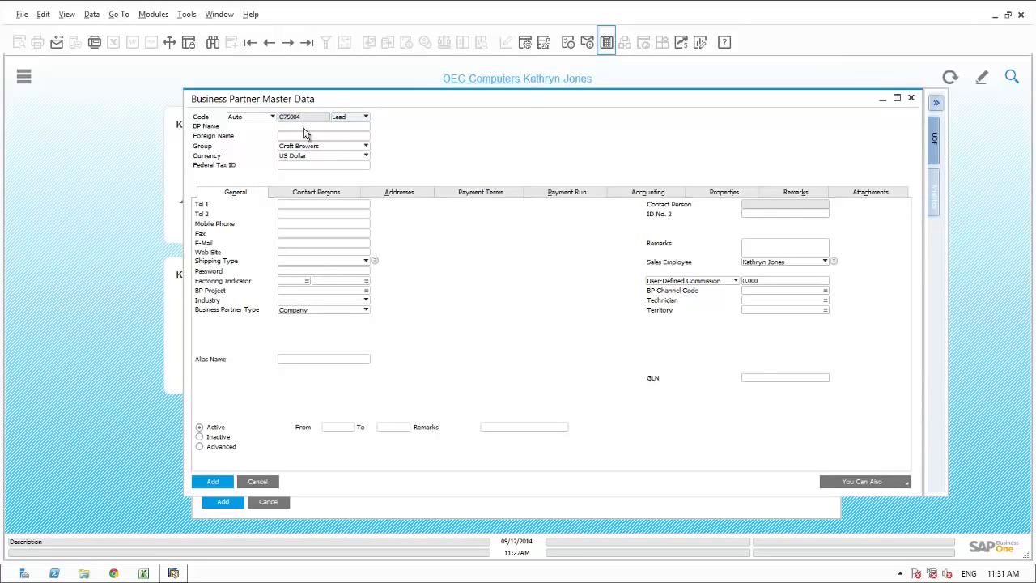
- Name it Glenview Enterprises, put it in the Distribution group, enter the main phone number, and open its contact persons
left_click(304, 127)
type("Glenview Enterprises")
left_click(304, 146)
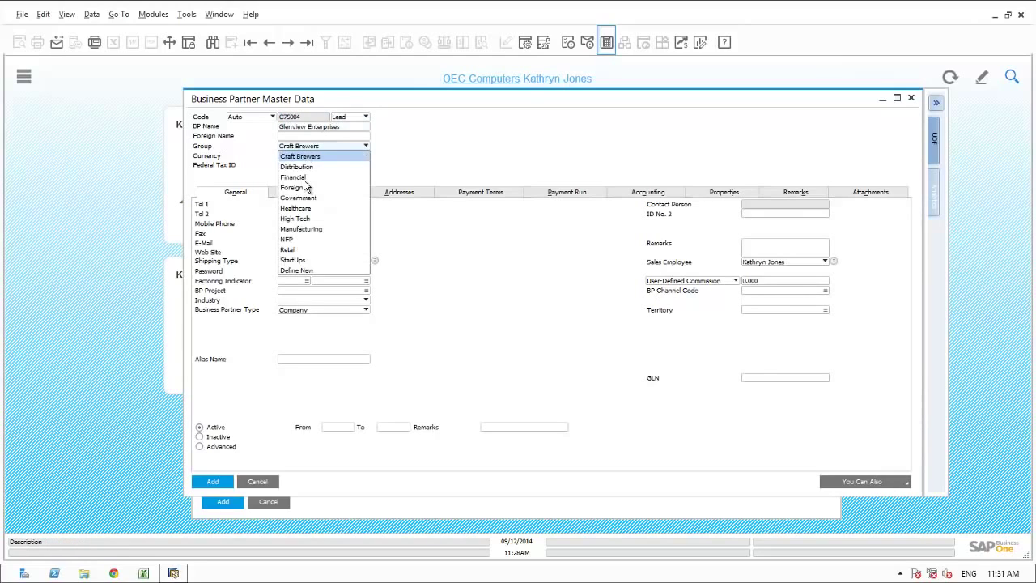
left_click(299, 167)
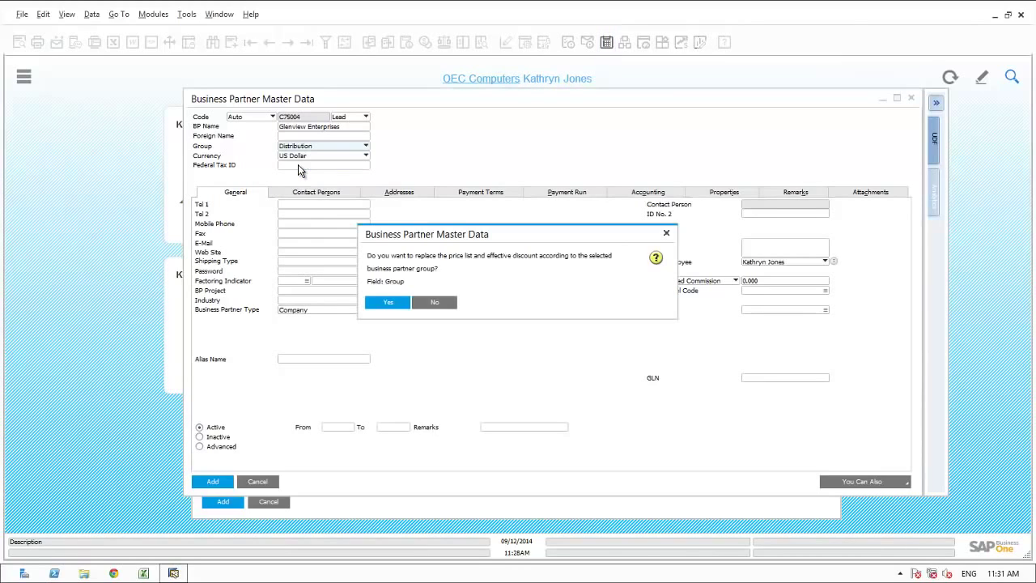
left_click(421, 302)
left_click(302, 202)
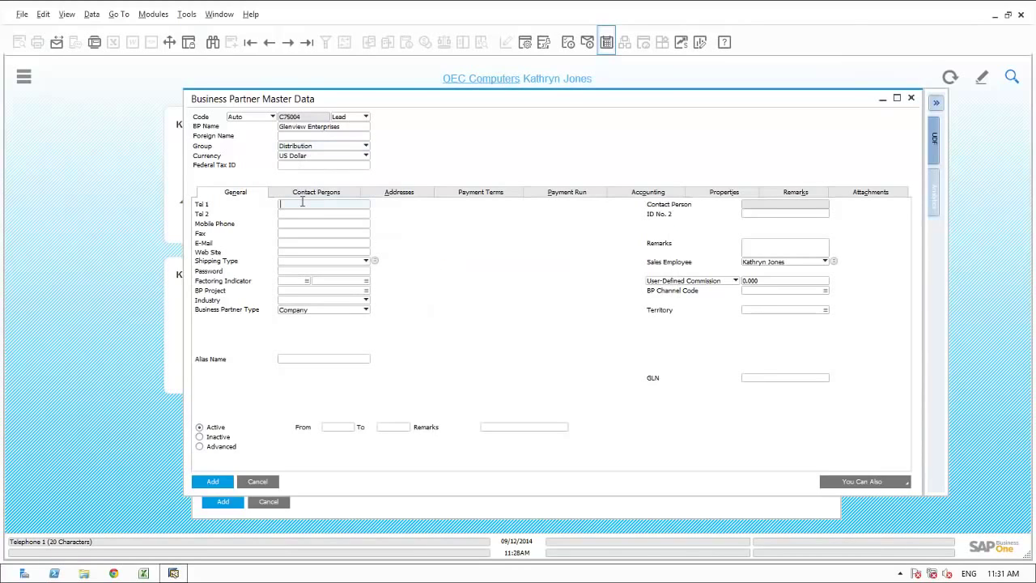
type("847-555-1212")
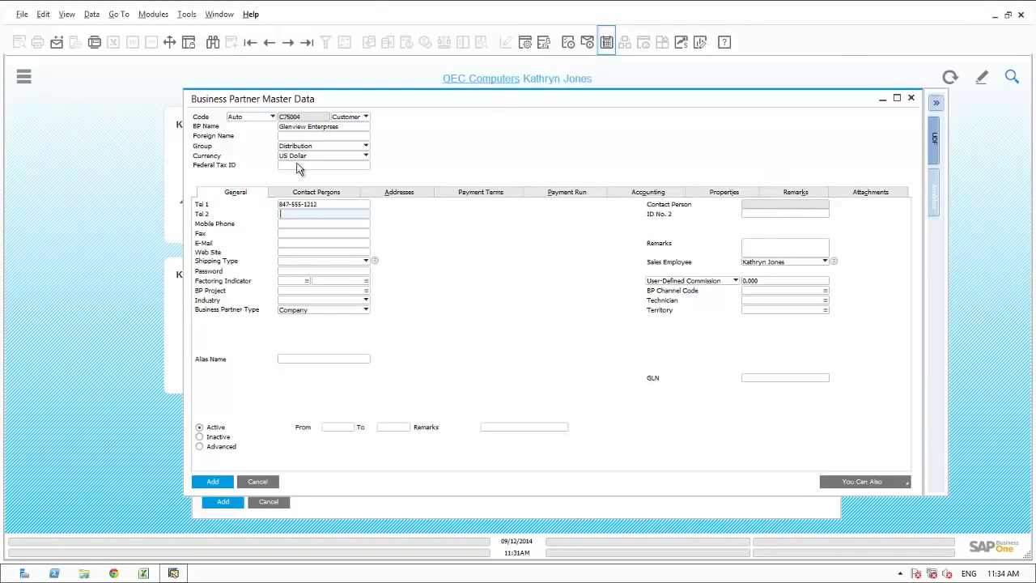
left_click(324, 199)
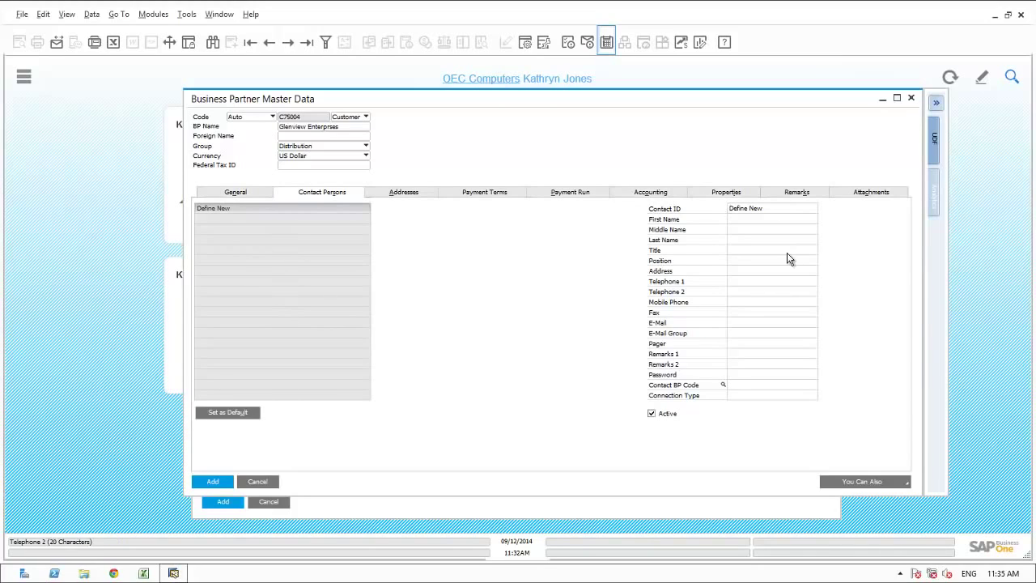
- Add a CFO contact person with name, phone and e-mail, and save the business partner
left_click(747, 208)
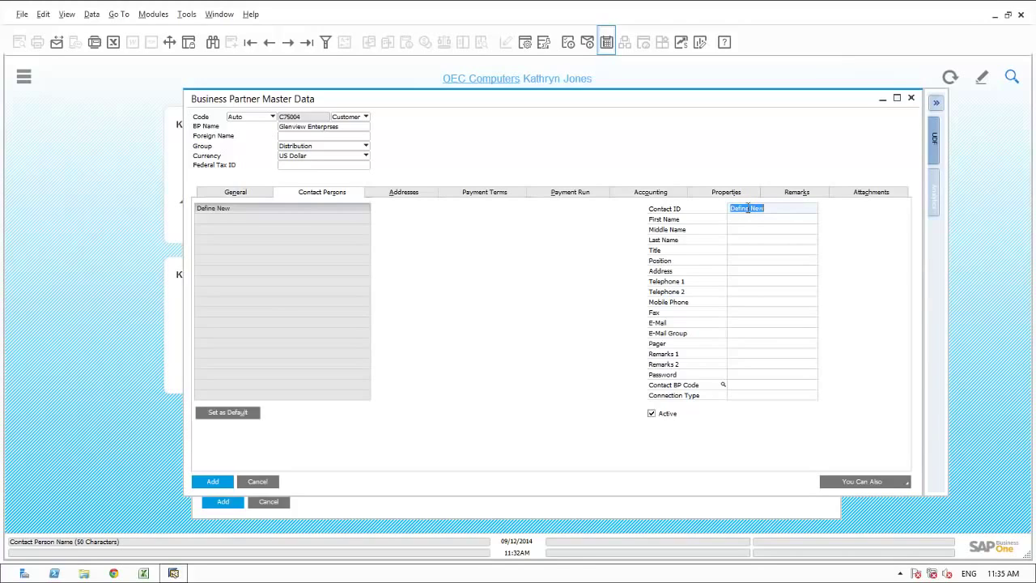
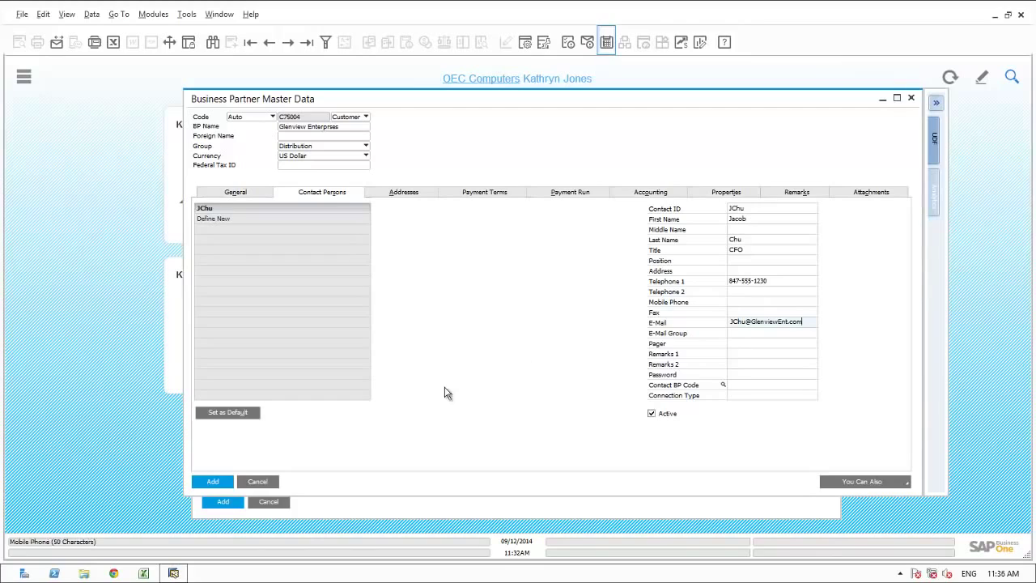
left_click(213, 481)
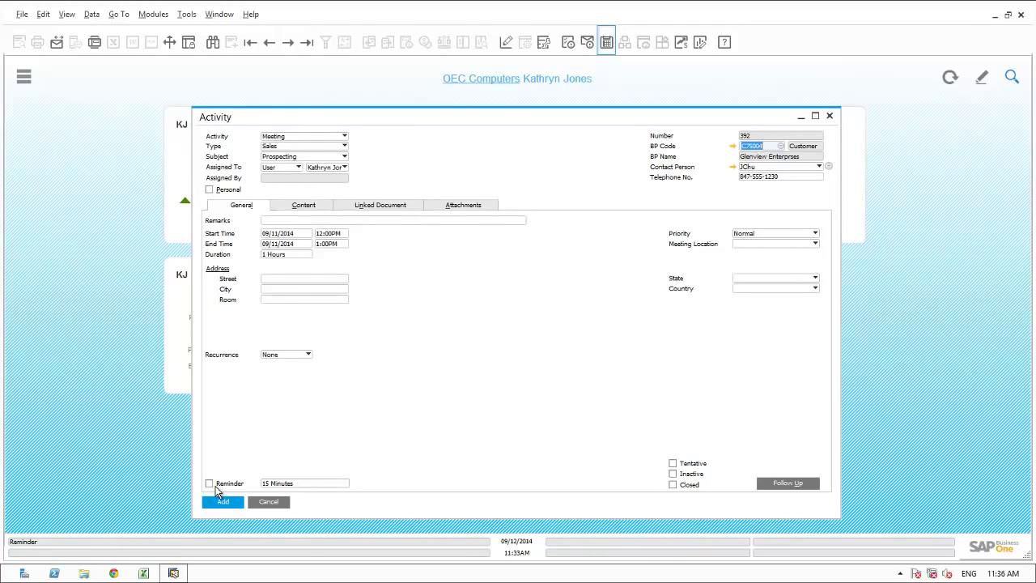
- Paste the lunch-meeting remark about HANA Servers into the activity's remarks
key("Tab")
type("Lunch meeting with Jacob about HANA Servers")
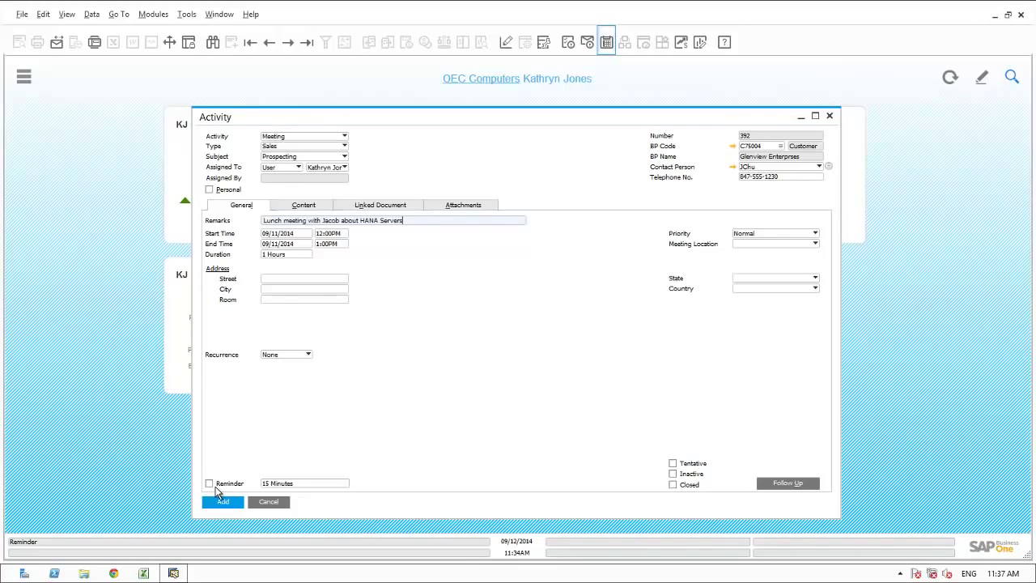
left_click(462, 205)
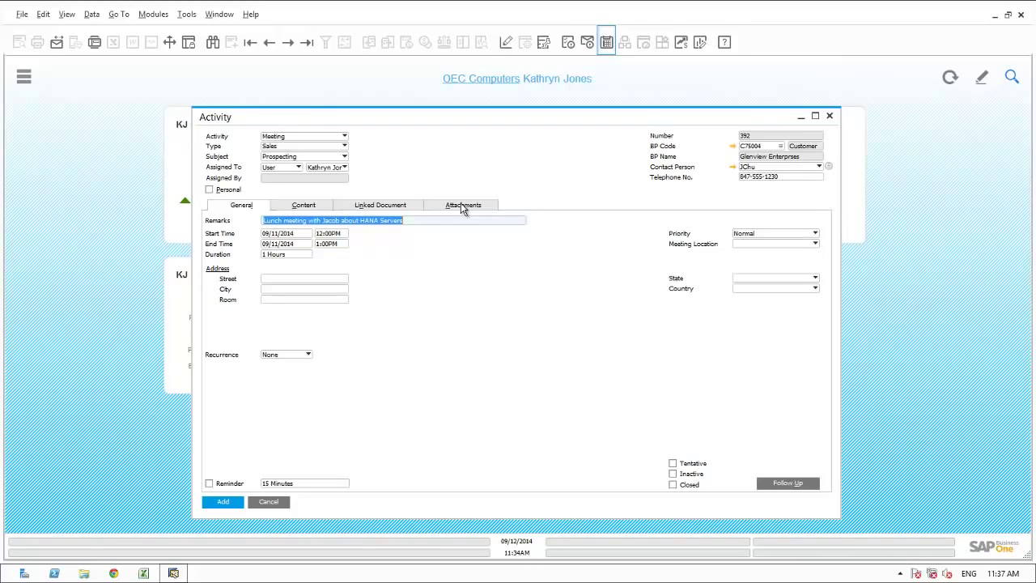
- Attach Sushi_Glenview_Enterprises.pdf to the activity and go back to its General details
left_click(463, 206)
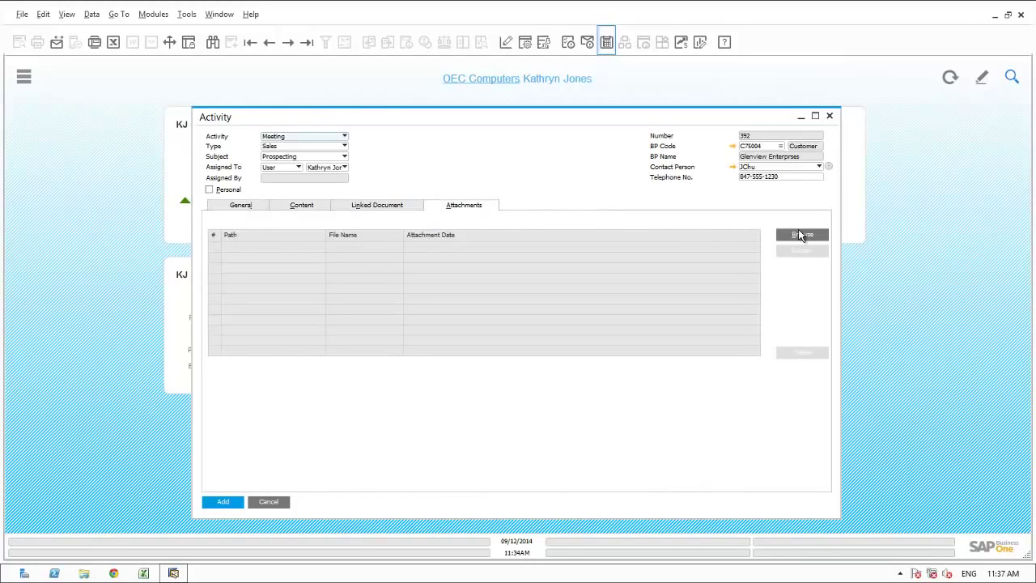
left_click(800, 234)
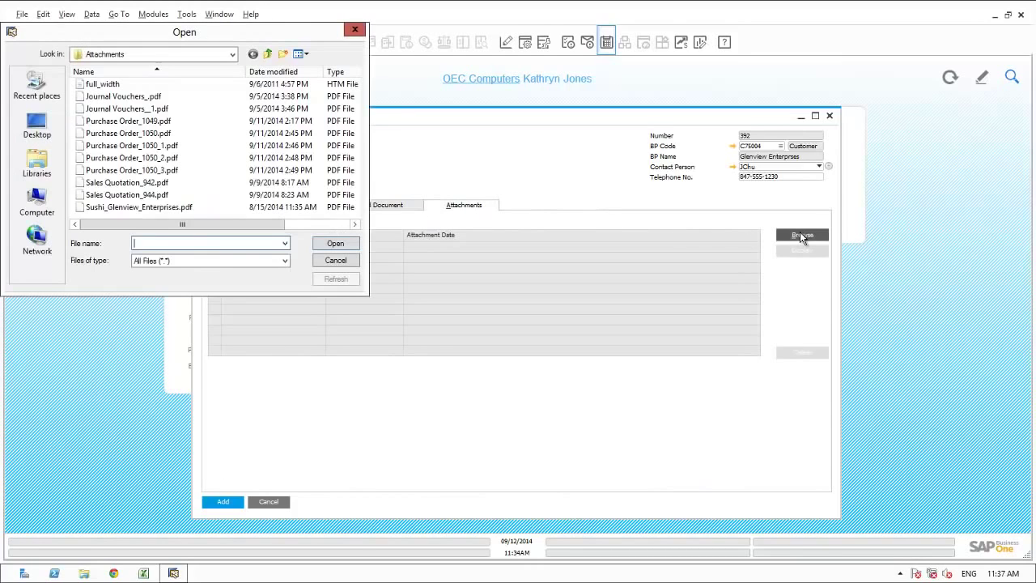
left_click(121, 207)
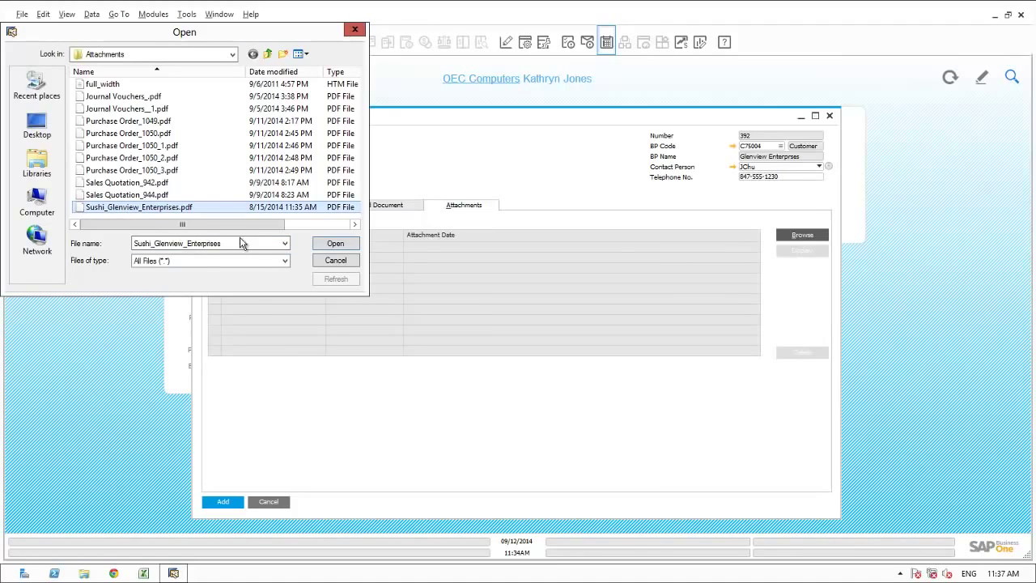
left_click(330, 245)
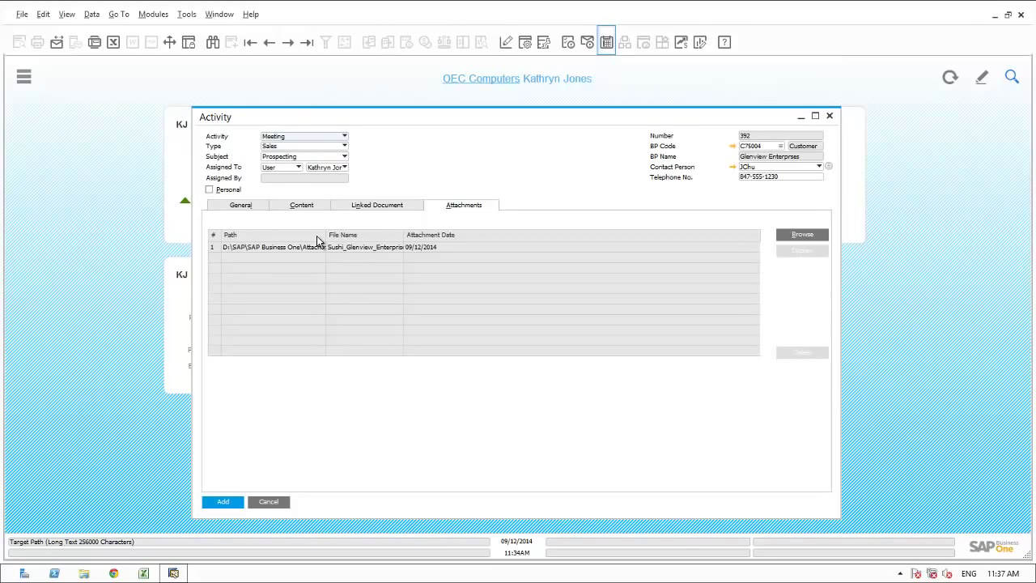
left_click(245, 206)
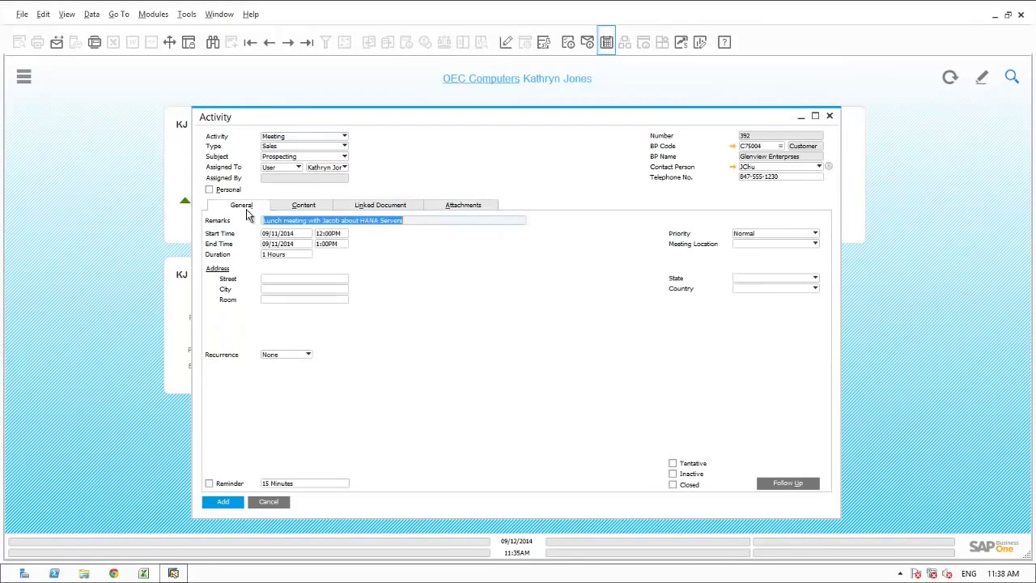
- Mark the meeting Closed, add it past the past-date warning, and close the Calendar
left_click(673, 485)
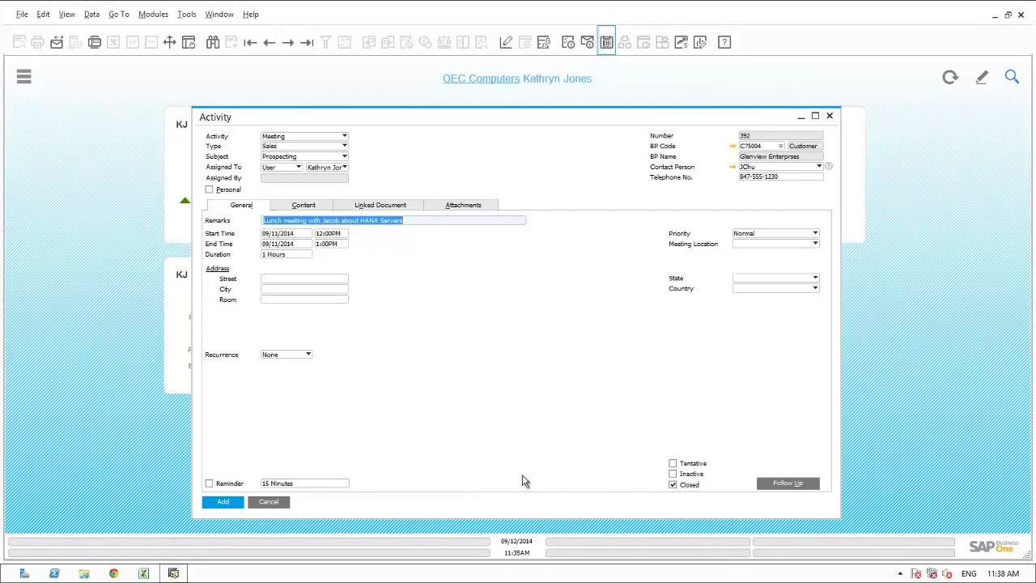
left_click(215, 501)
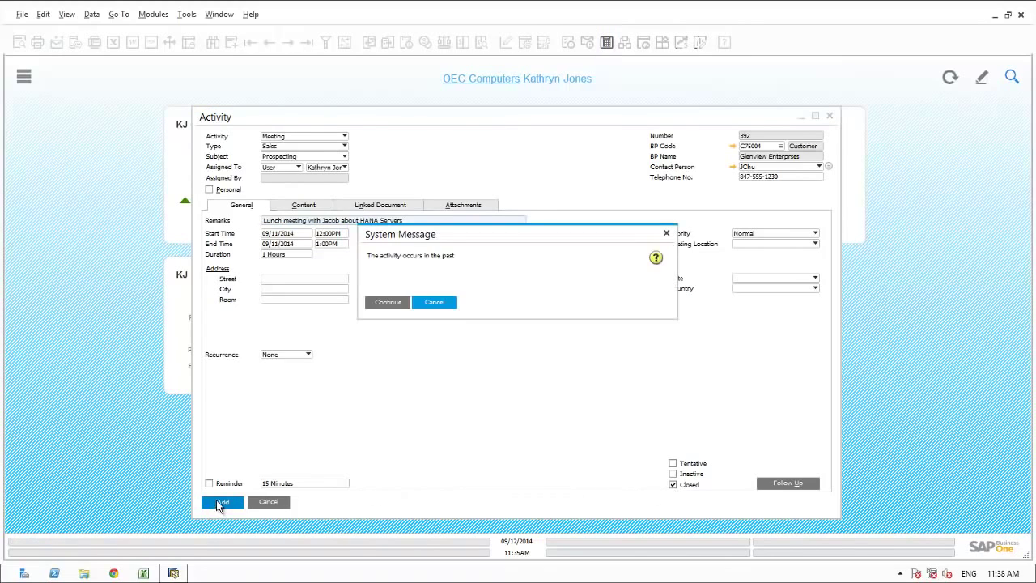
key("Return")
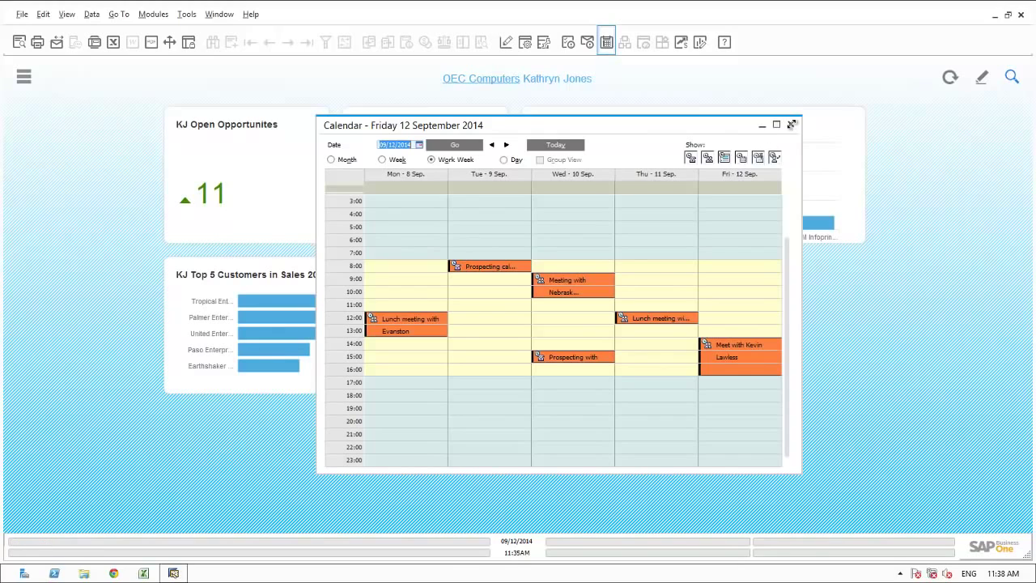
left_click(791, 126)
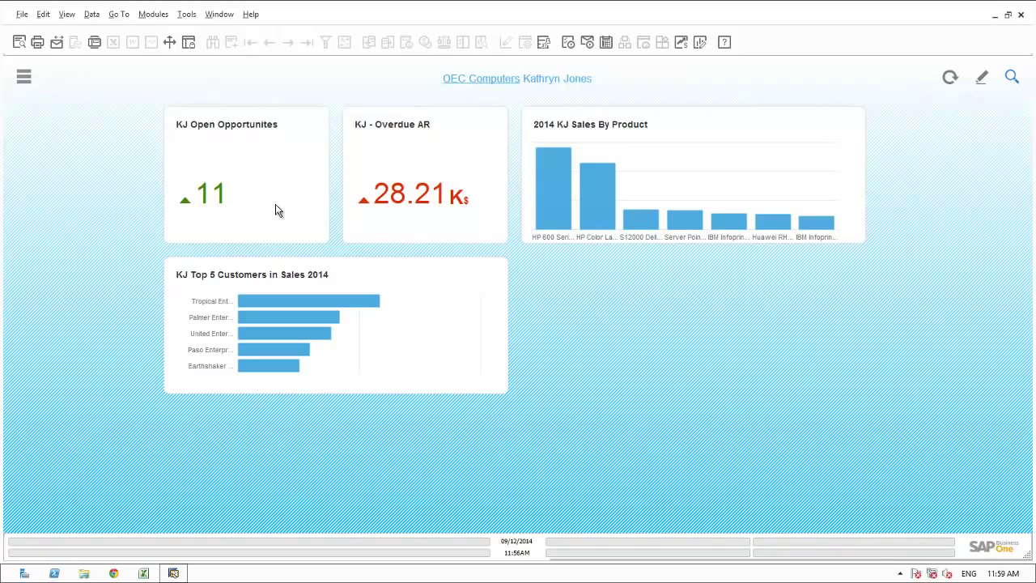
- Open the KJ Open Opportunities tile's Opportunity Detail analytics, charting by stage and revenue potential
left_click(275, 205)
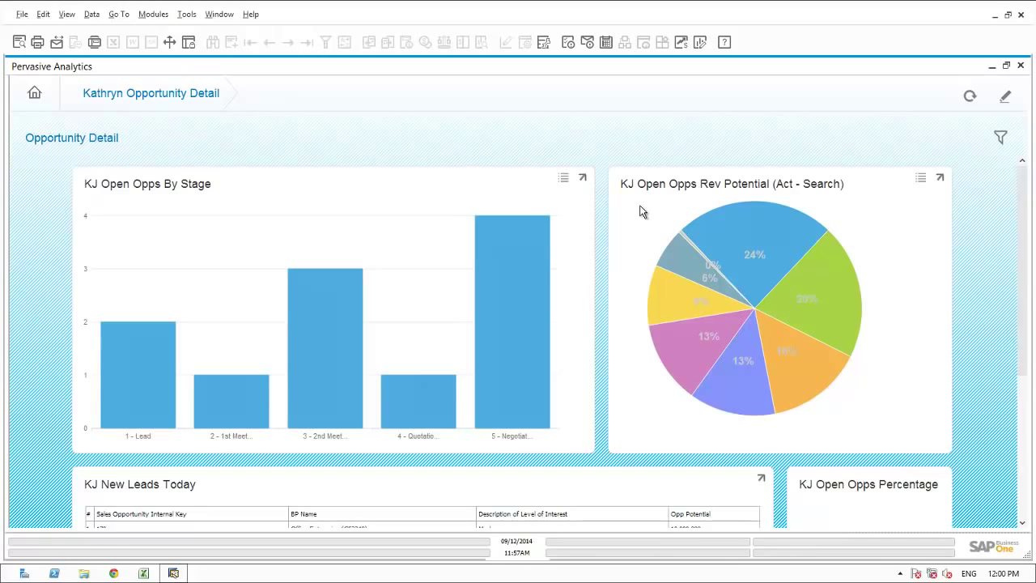
mouse_move(730, 234)
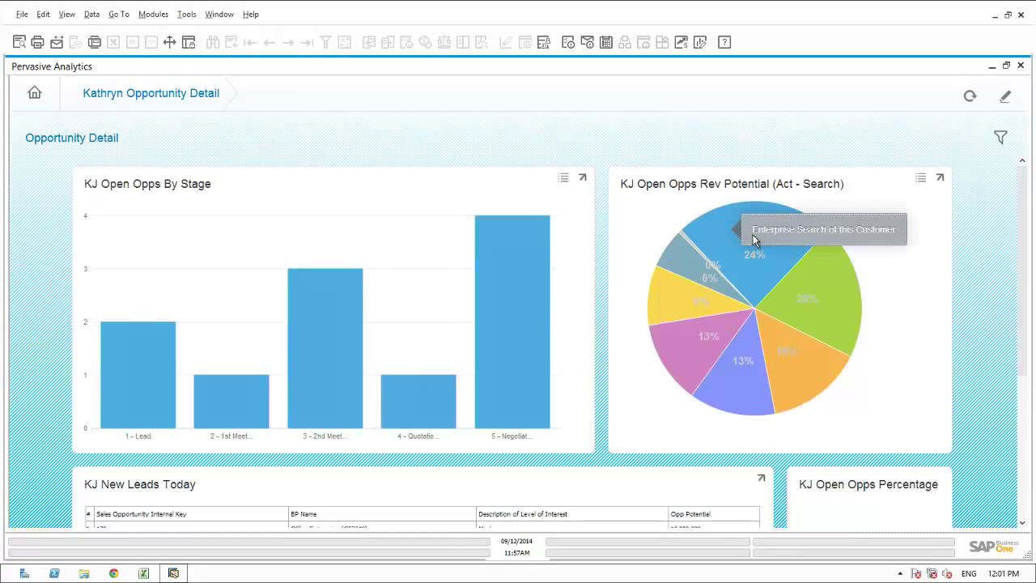
- Search Paso Enterprises, filter to open opportunities only (no Lost or Won), and open PE-0715
left_click(752, 232)
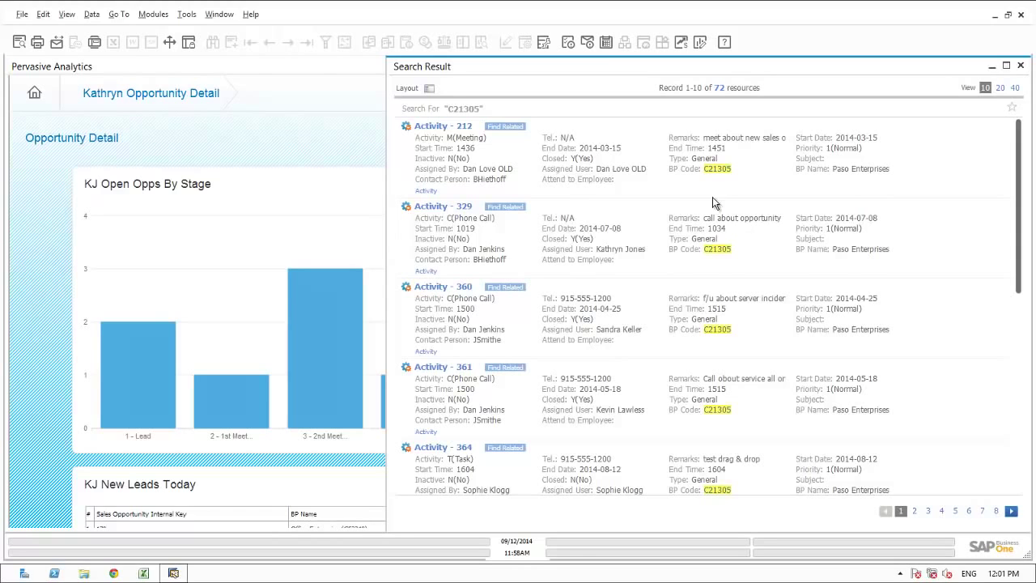
left_click(428, 89)
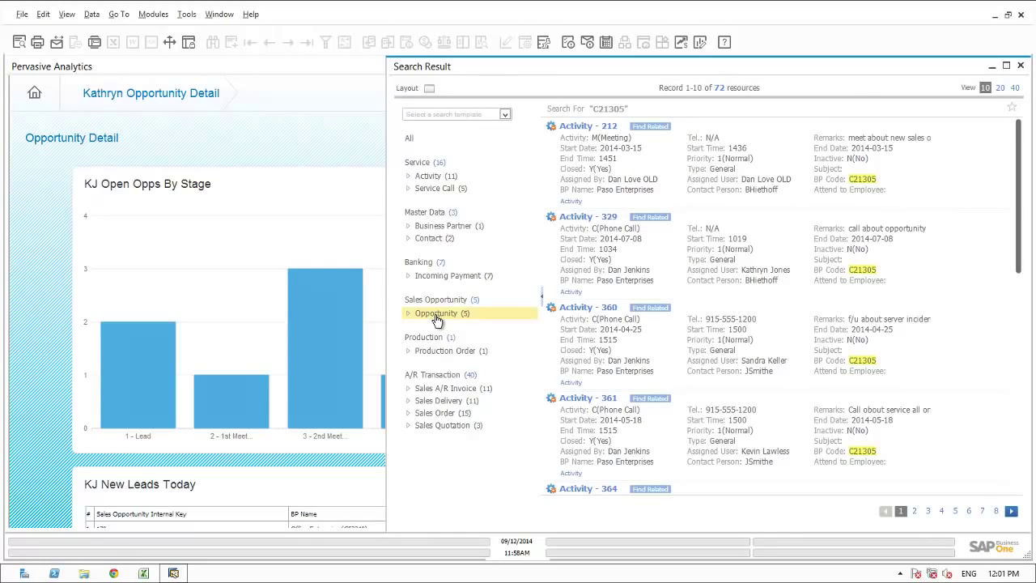
left_click(435, 314)
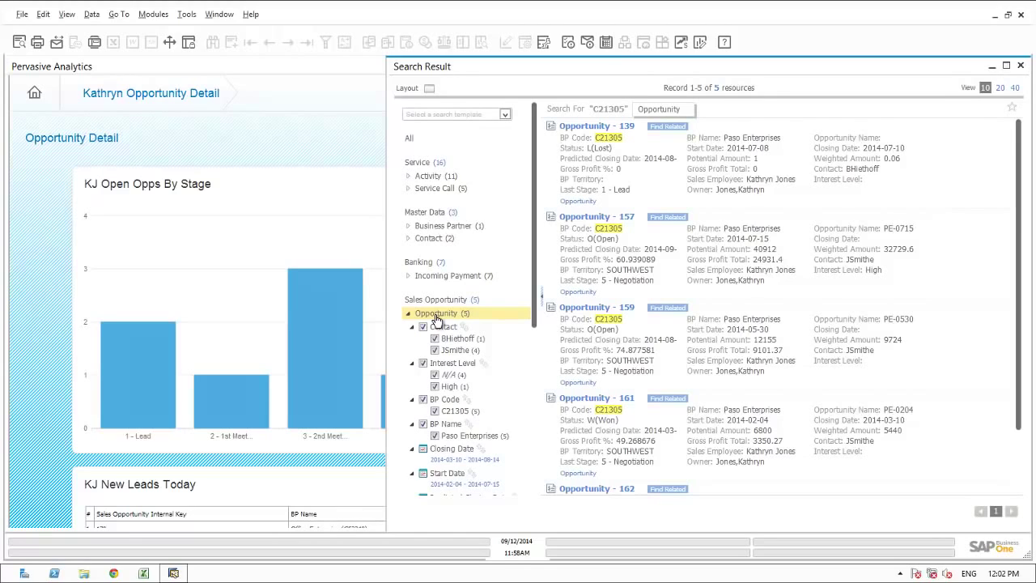
left_click(533, 445)
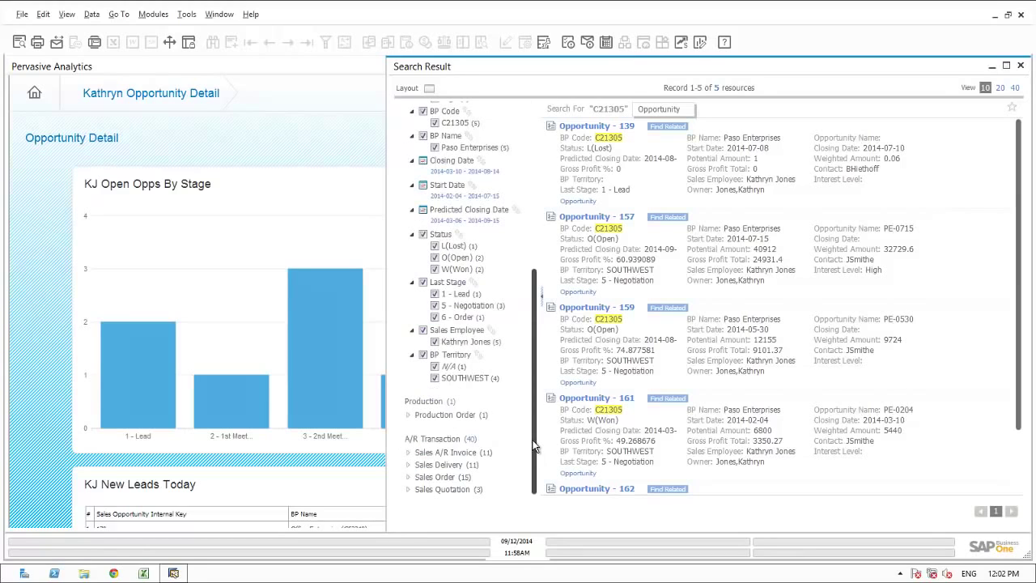
left_click(434, 246)
left_click(435, 269)
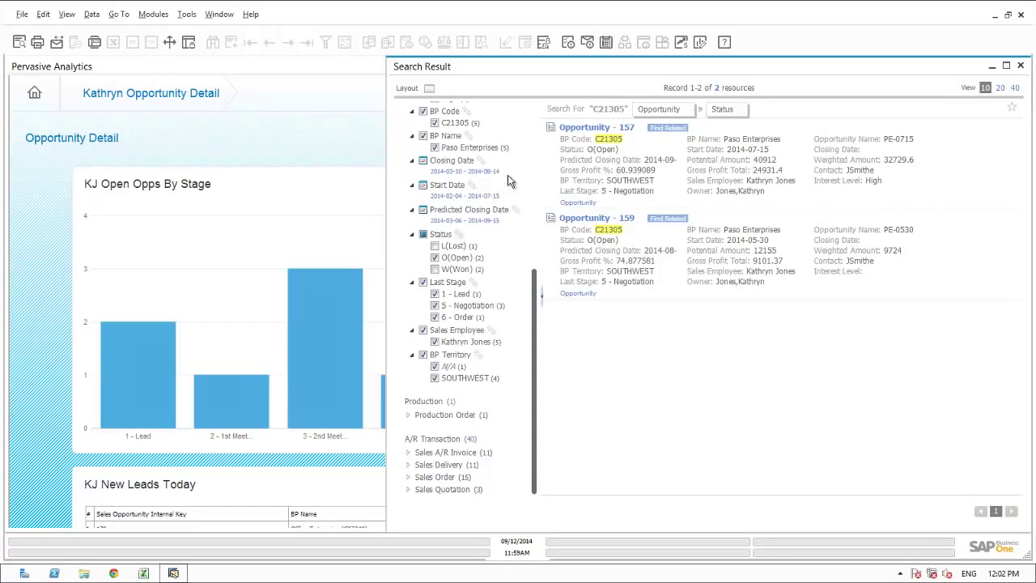
left_click(589, 129)
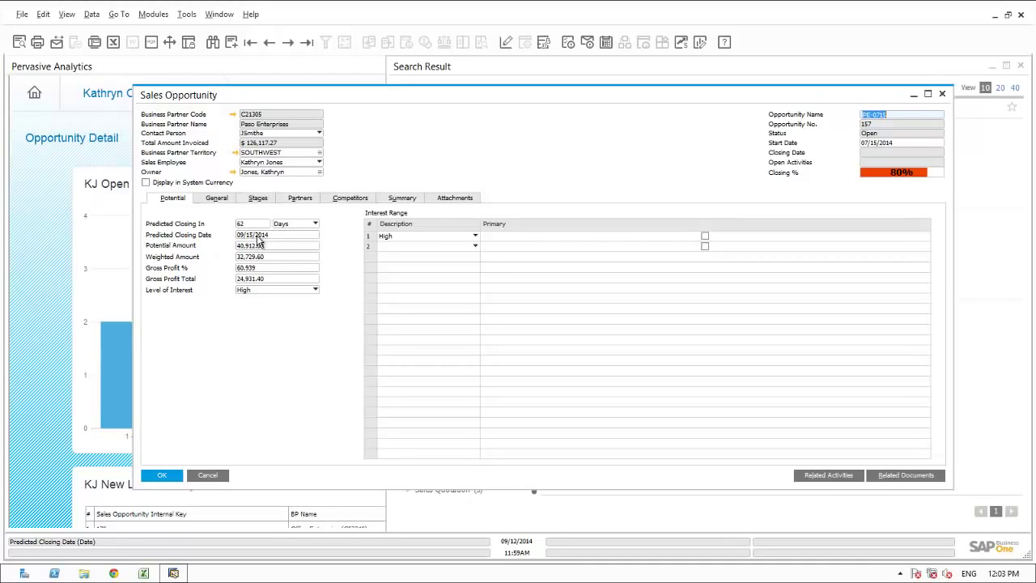
- Review opportunity 157's stages, check the linked Sales Quotation 869 ($43,447.13), then cancel it
left_click(258, 199)
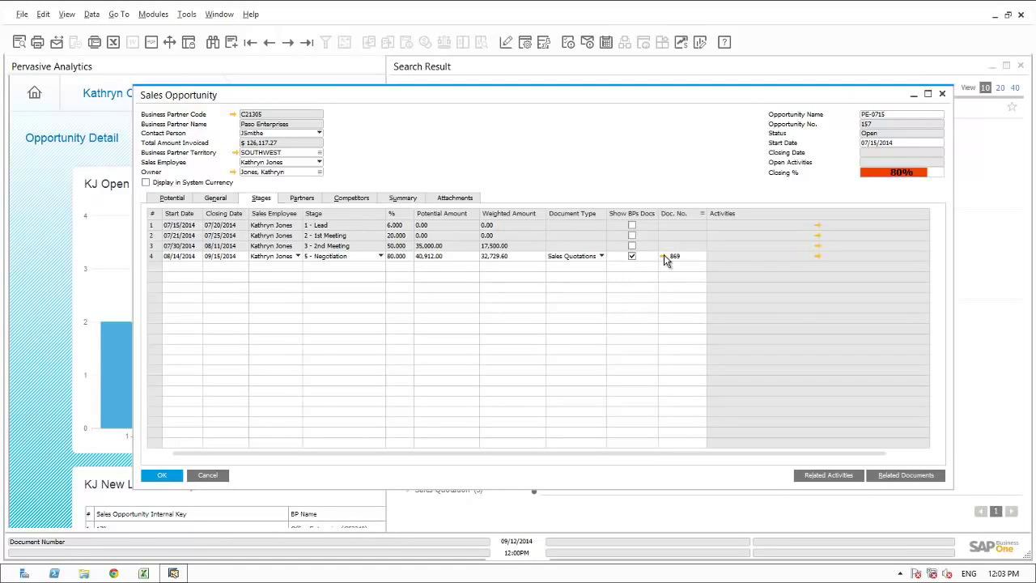
left_click(663, 256)
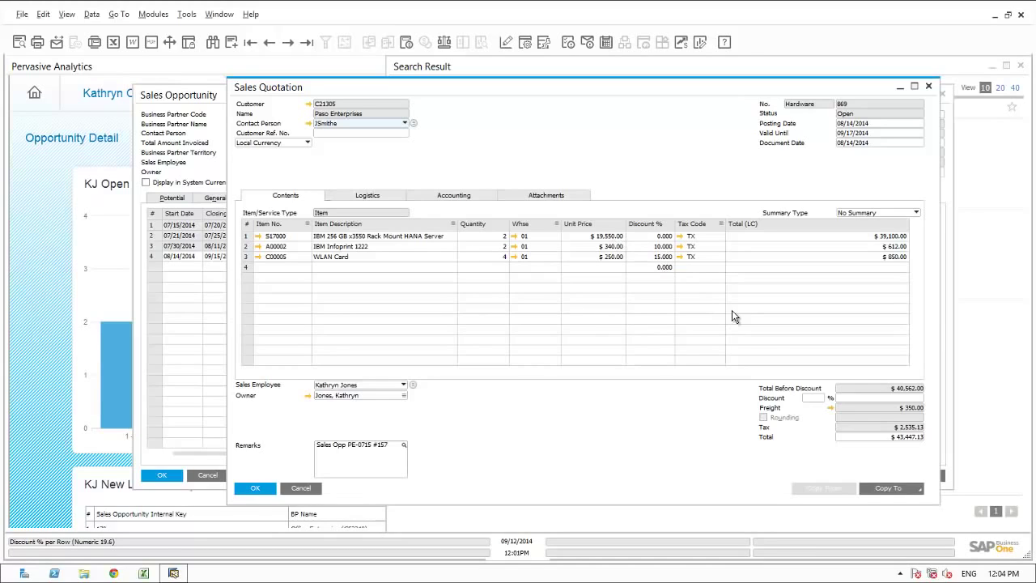
left_click(298, 488)
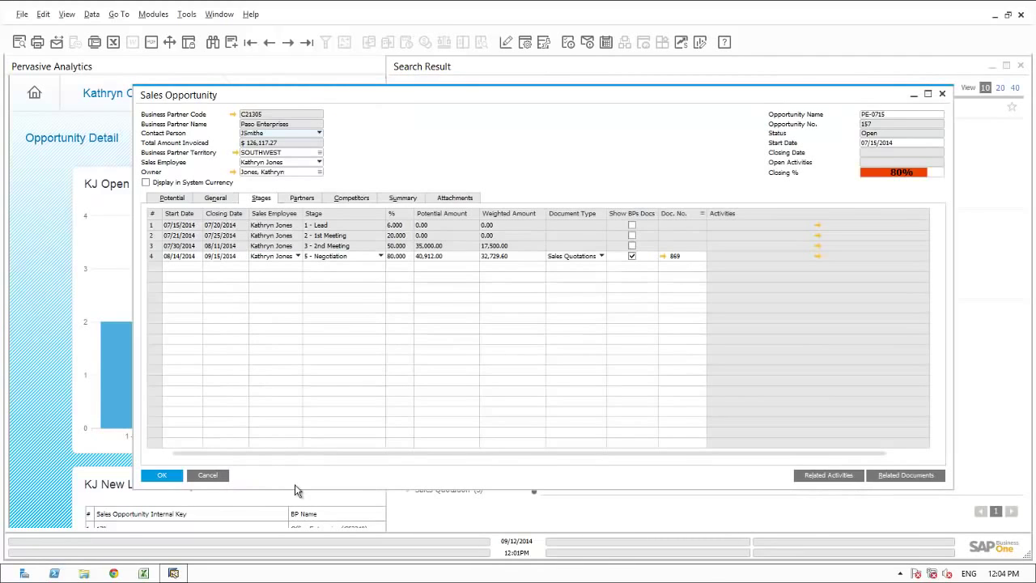
- Review the opportunity's related activities, opening and cancelling the first phone call activity
left_click(812, 477)
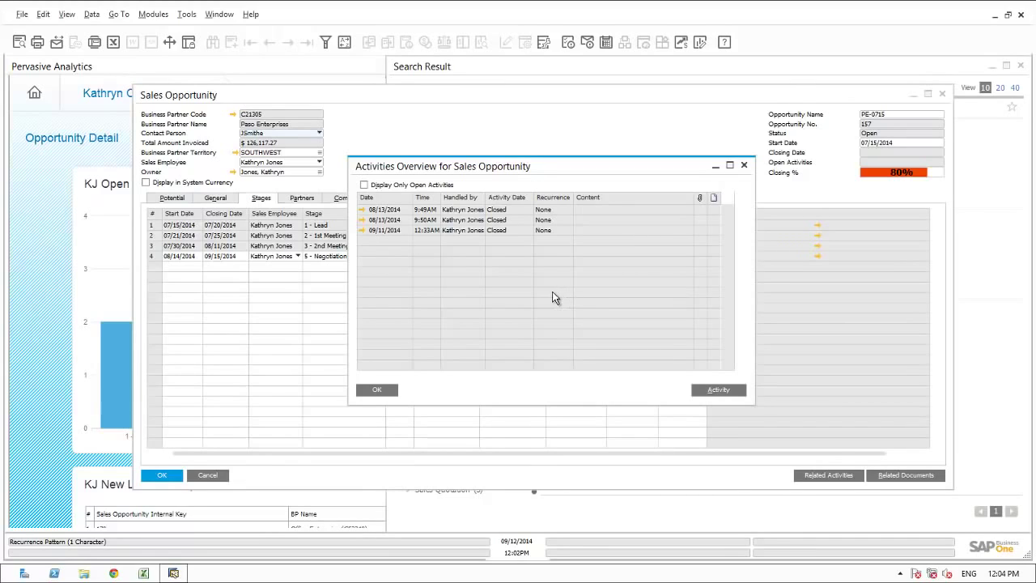
left_click(362, 210)
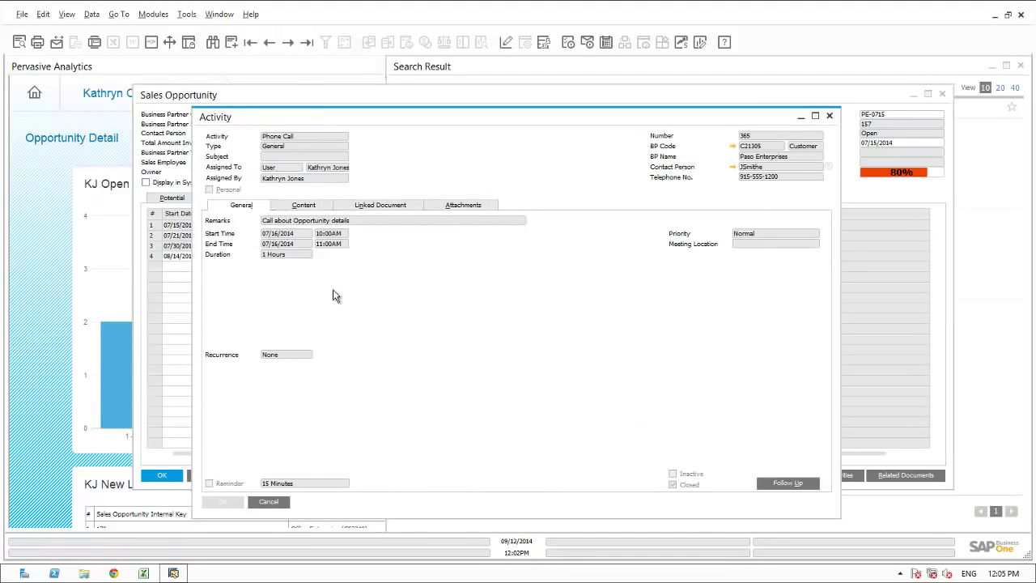
left_click(276, 500)
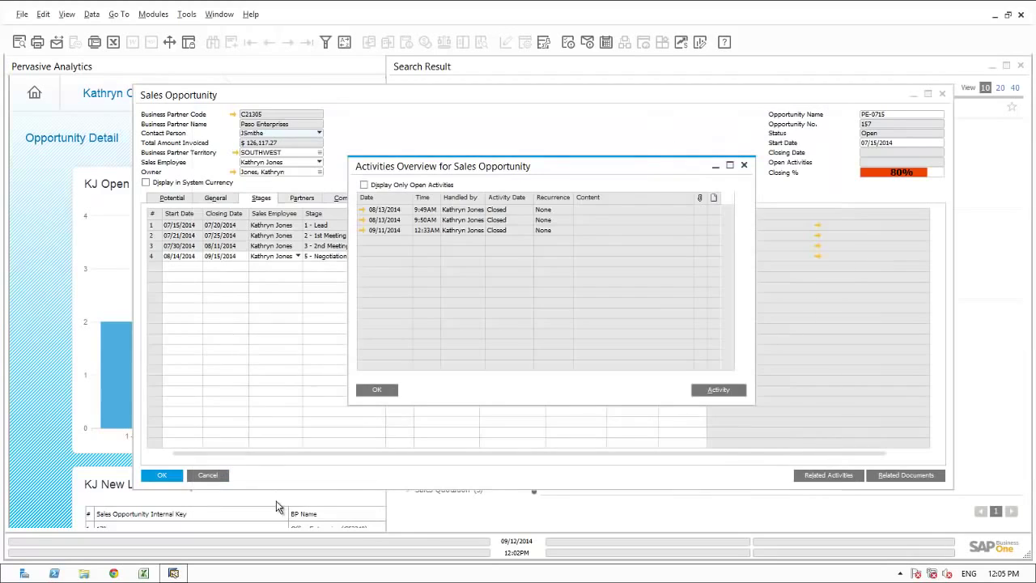
left_click(379, 390)
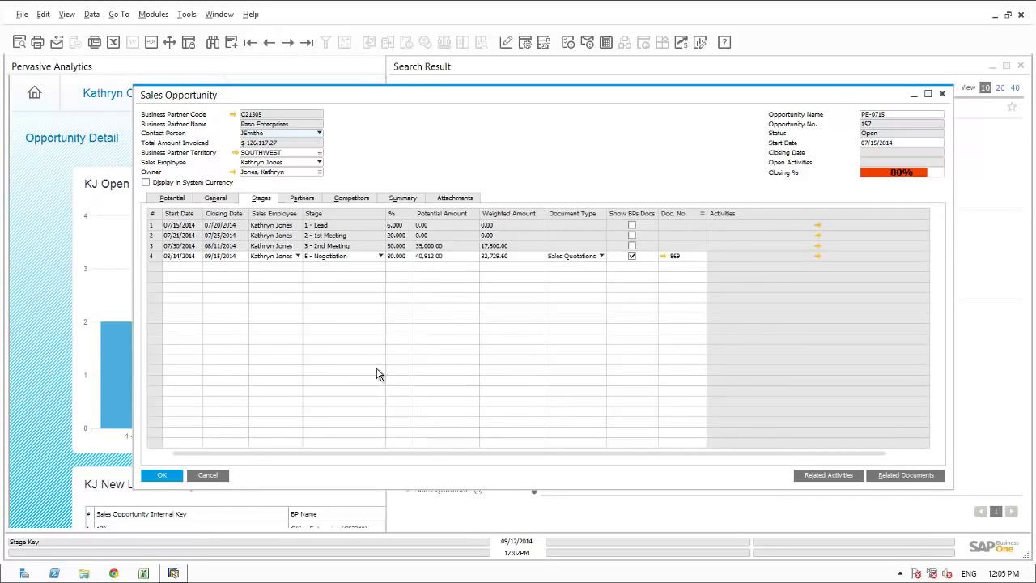
- Check the Partners, Competitors and Summary tabs, then close the sales opportunity
left_click(303, 198)
left_click(341, 200)
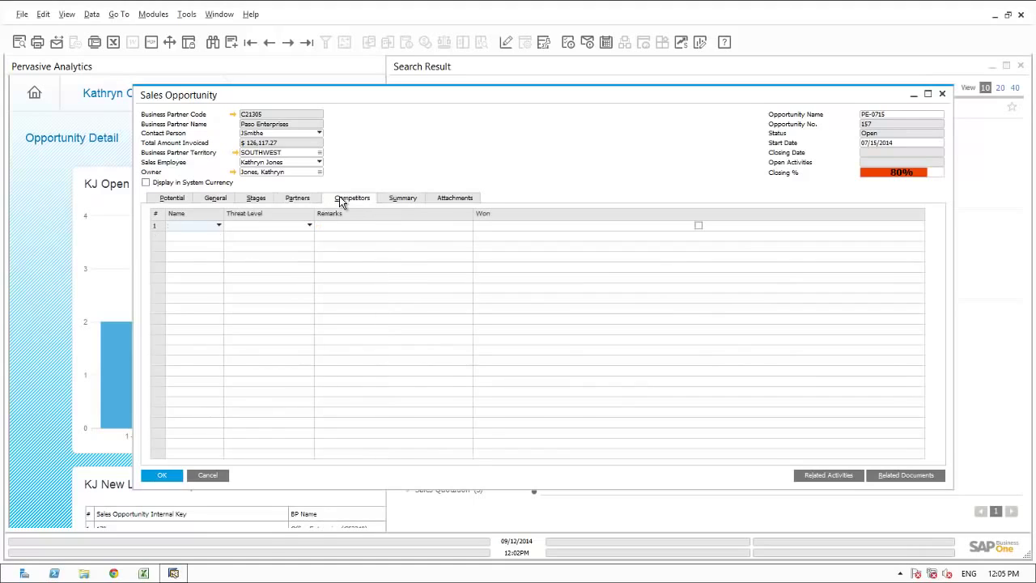
left_click(395, 200)
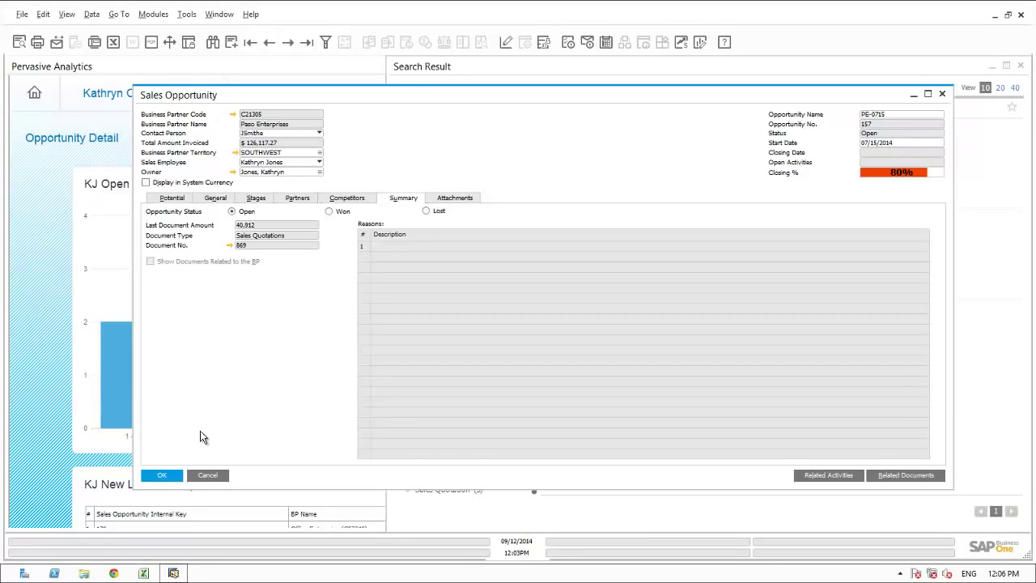
left_click(170, 476)
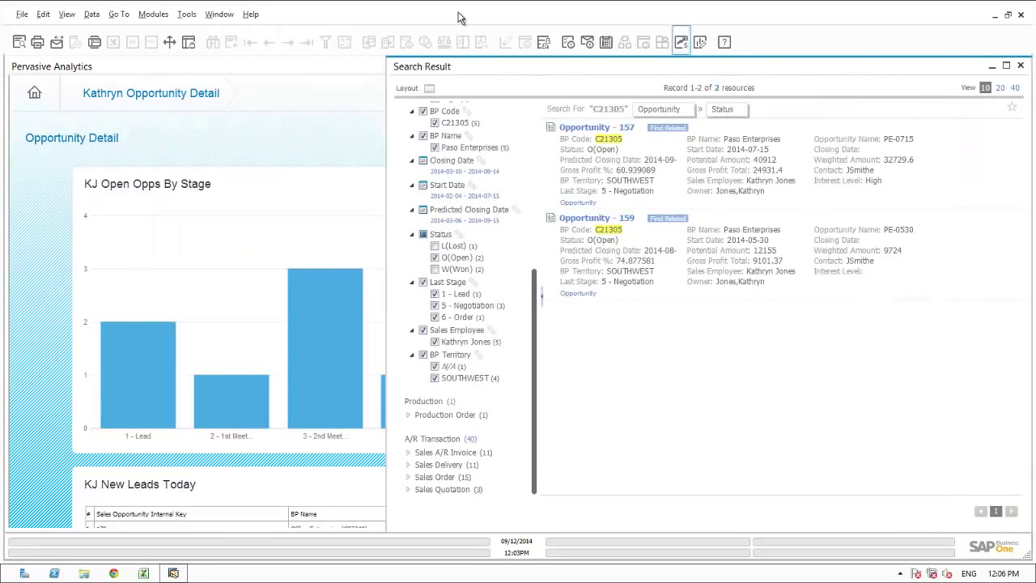
- Close all open windows with Window > Close All and scroll through the home analytics dashboard
left_click(223, 16)
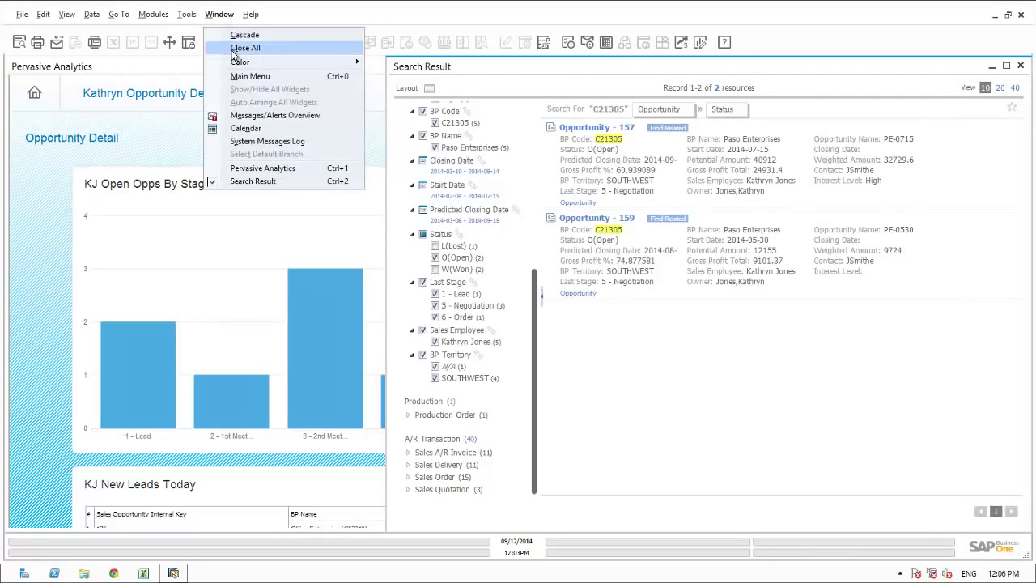
left_click(234, 48)
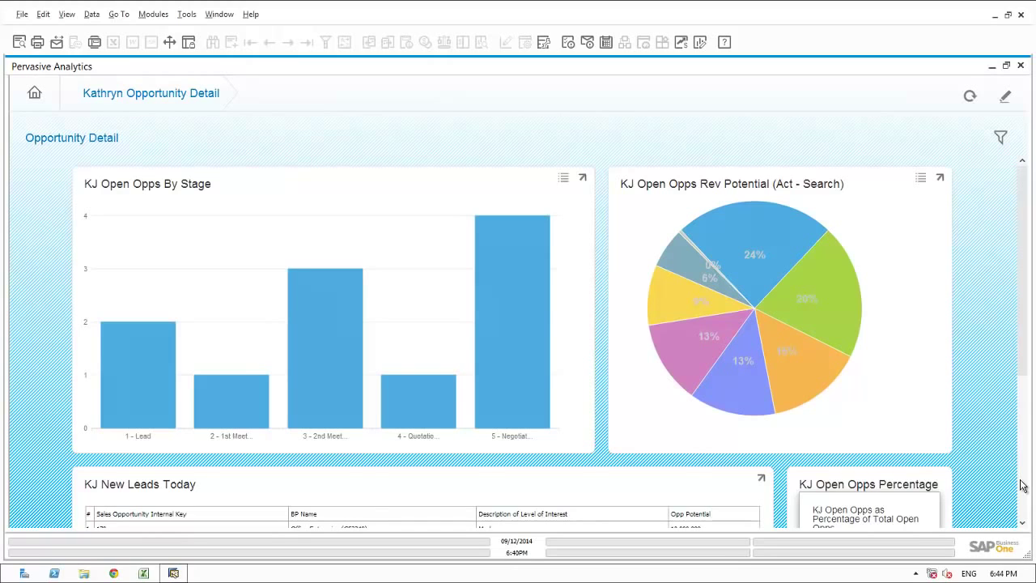
scroll(1021, 486, "down", 3)
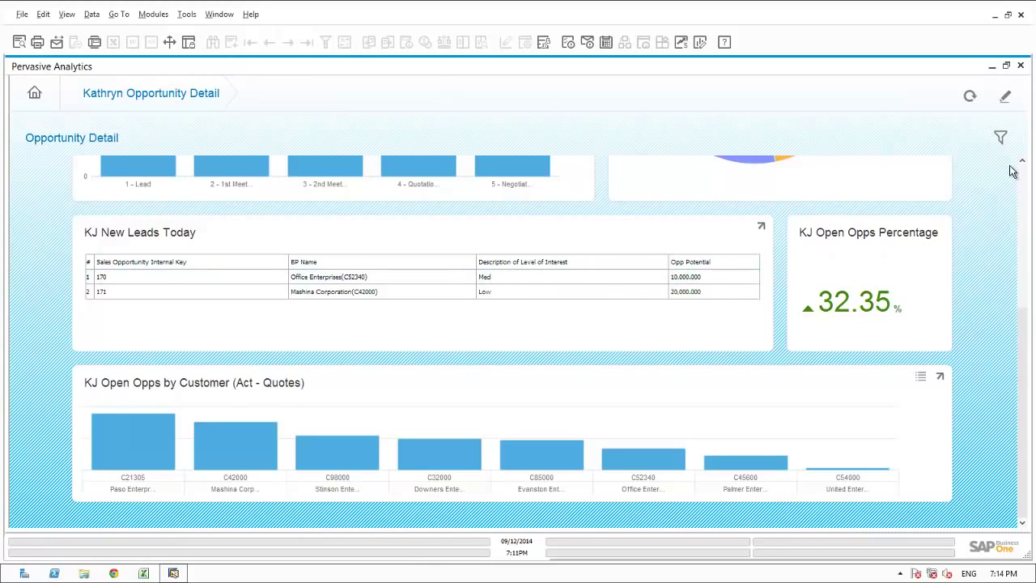
scroll(1023, 174, "up", 3)
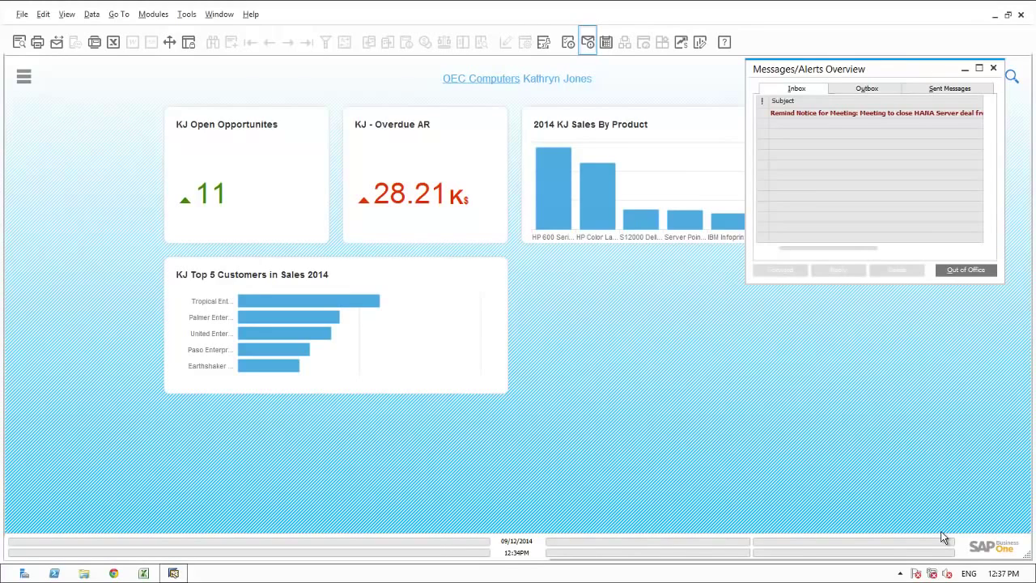
- Open meeting activity 393 linked to the HANA Server deal reminder, then close it
left_click(793, 114)
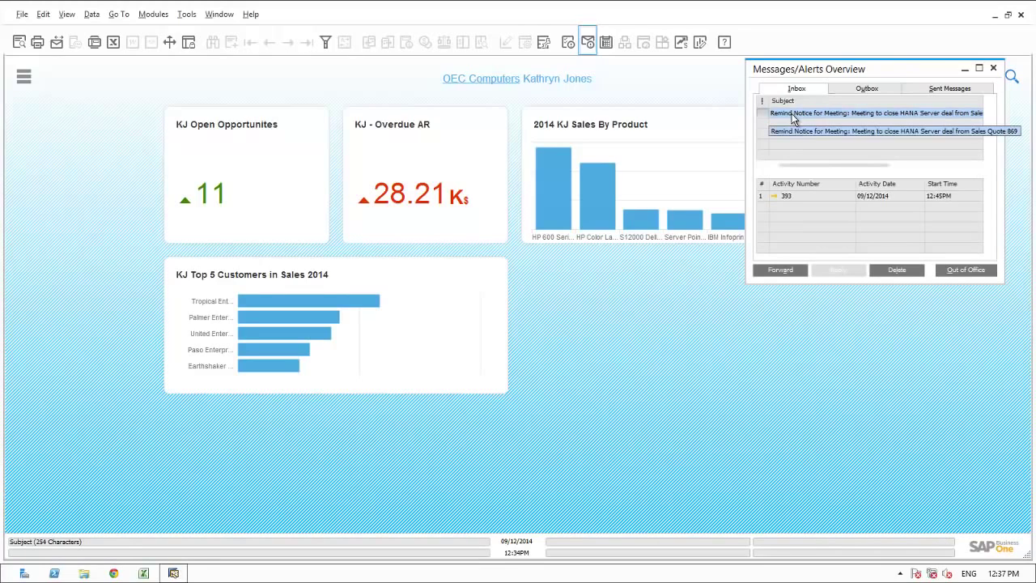
left_click(774, 197)
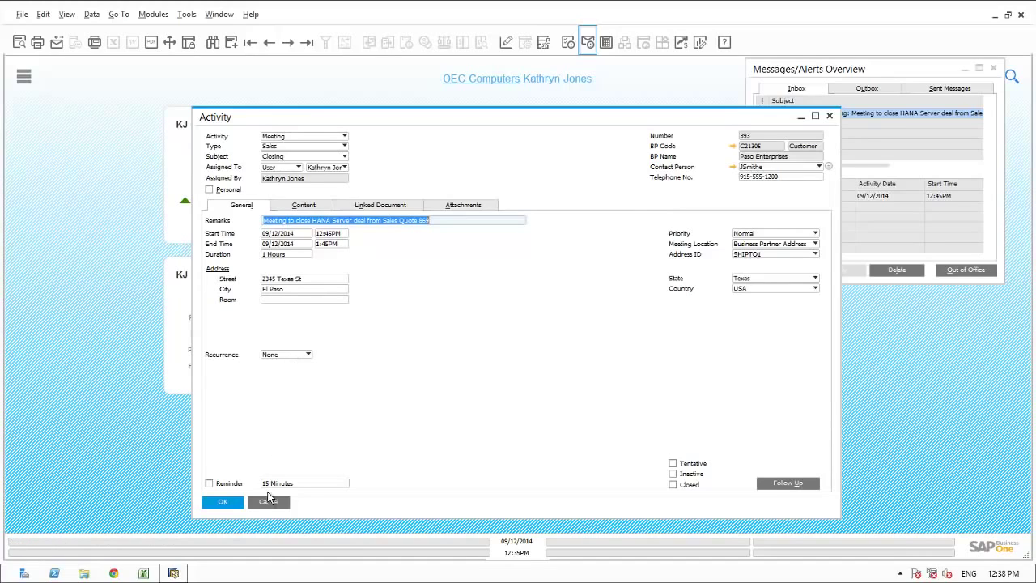
key("Escape")
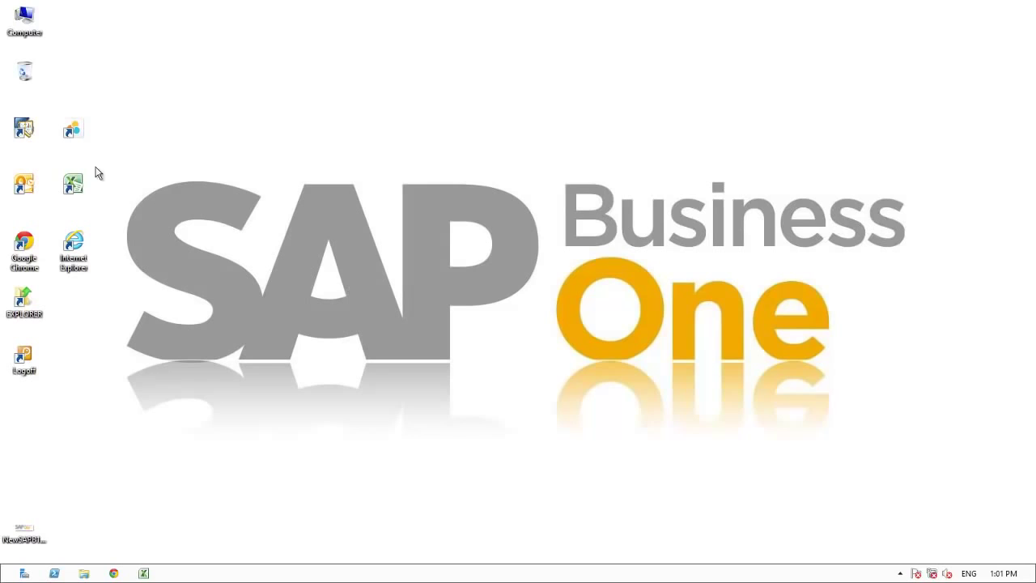
- Launch SAP Business One and log in to OEC Computers with another user's ID and password
double_click(31, 134)
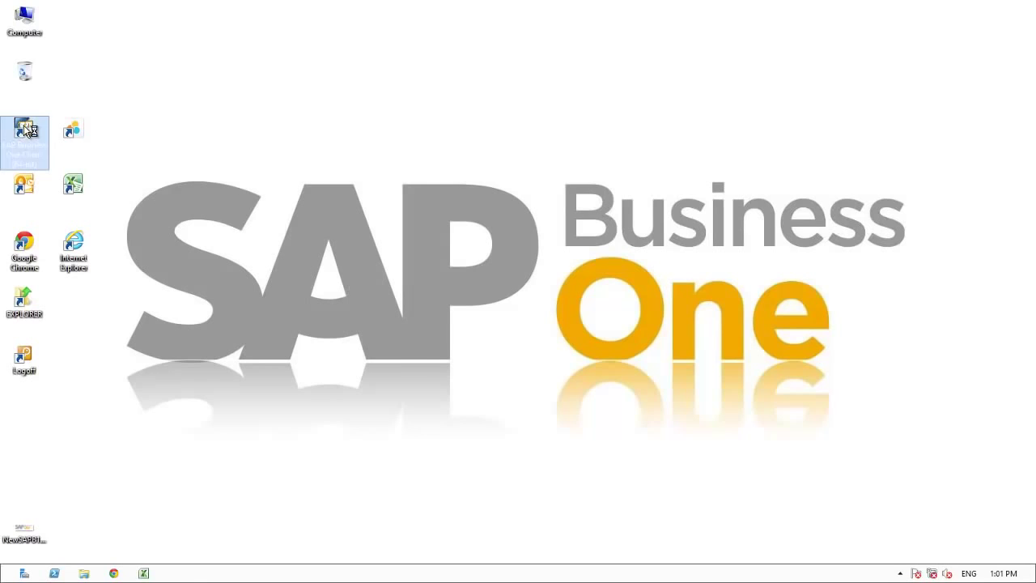
key("Tab")
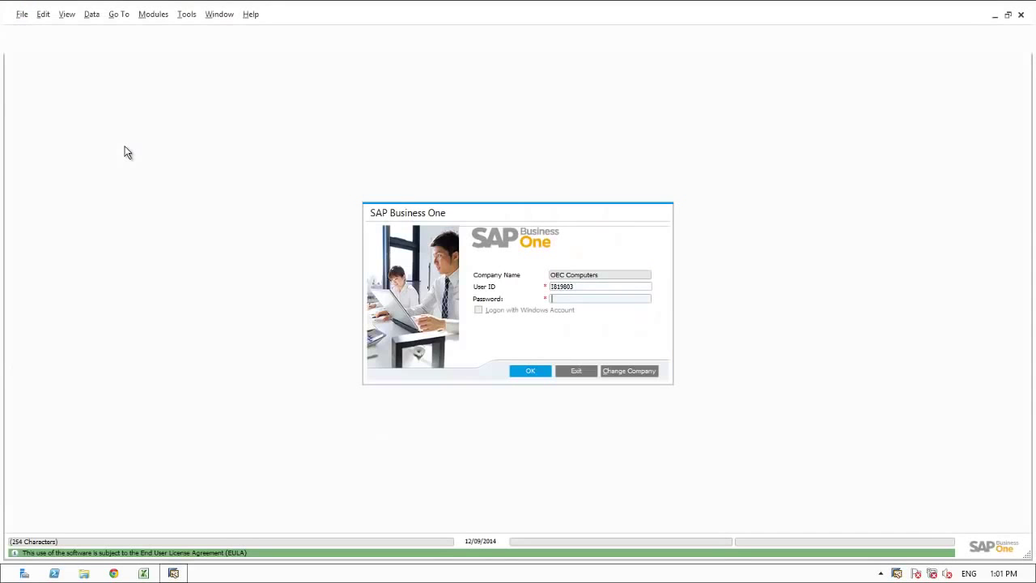
type("****")
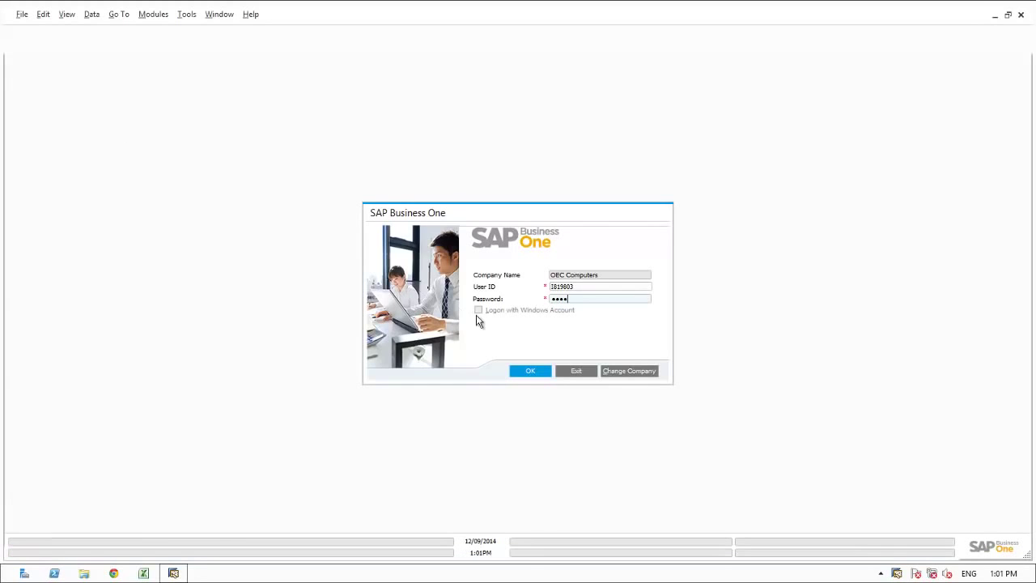
left_click(529, 371)
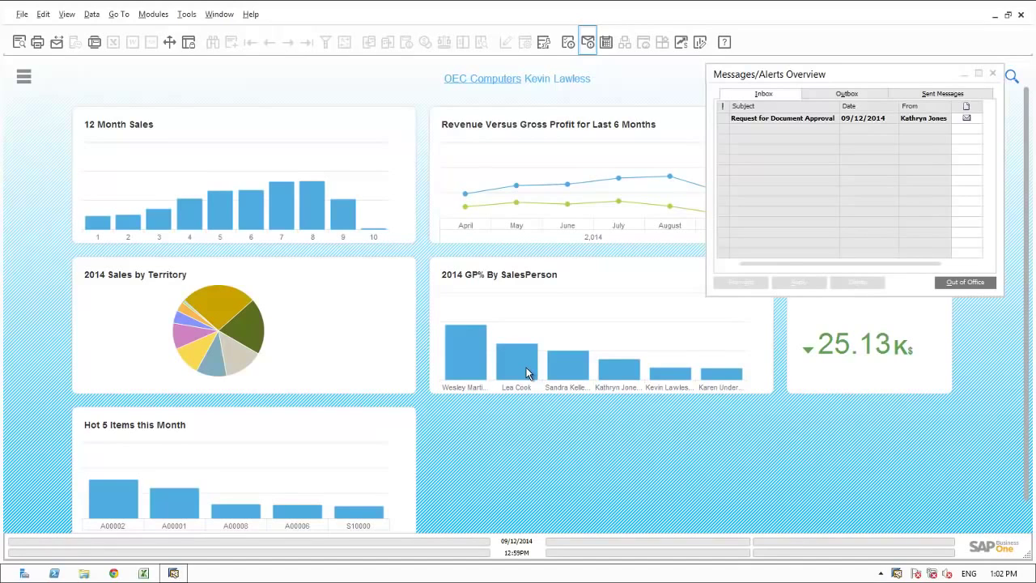
- Open pending draft Sales Order 1350 for Paso Enterprises from the inbox's document approval request
mouse_move(527, 373)
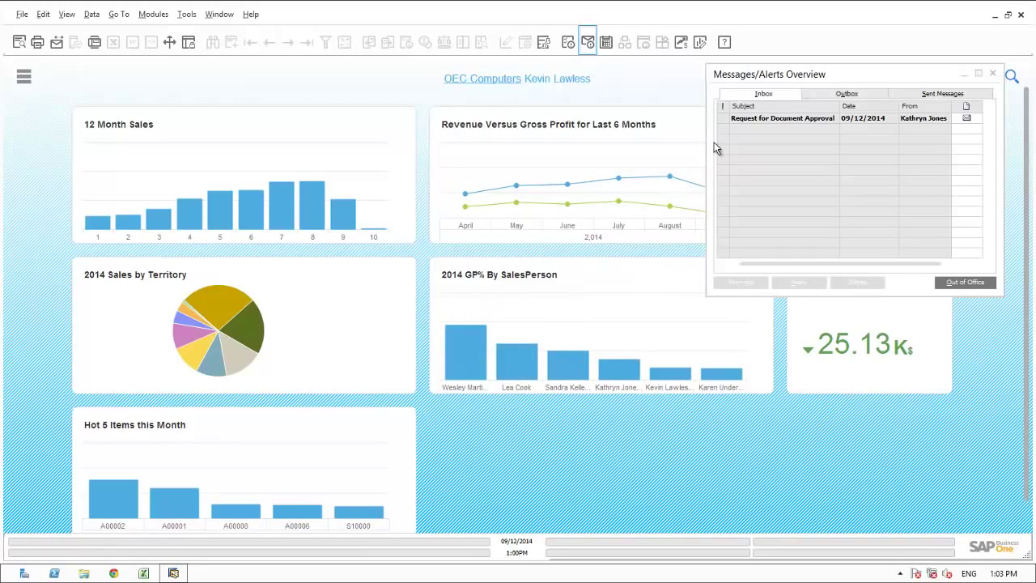
left_click(760, 119)
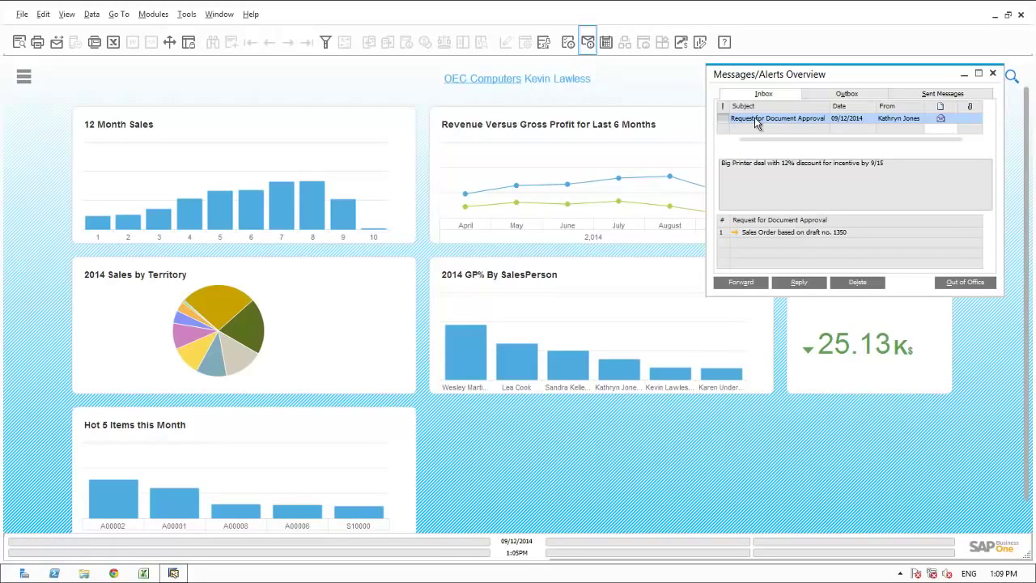
left_click(735, 231)
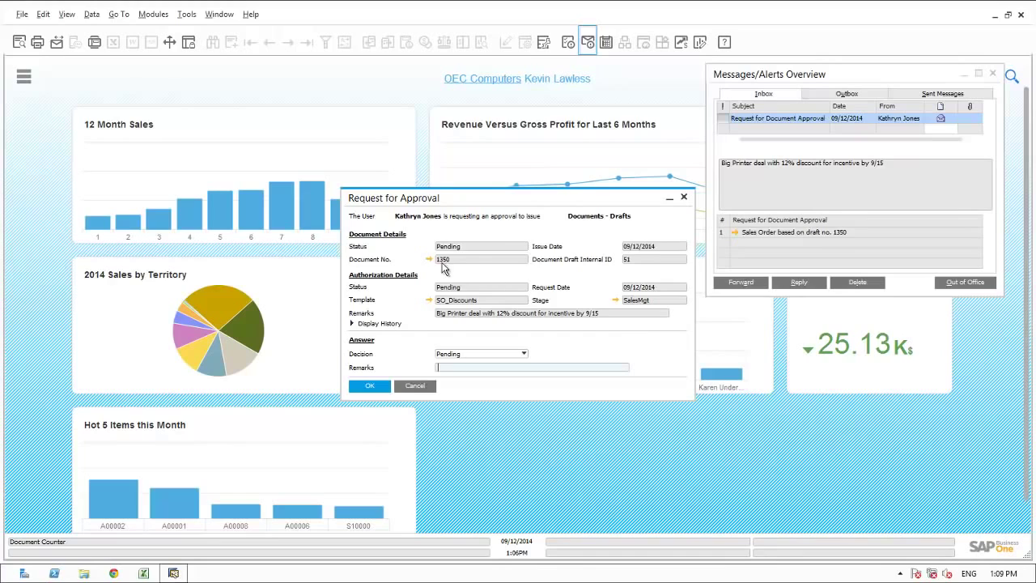
left_click(429, 259)
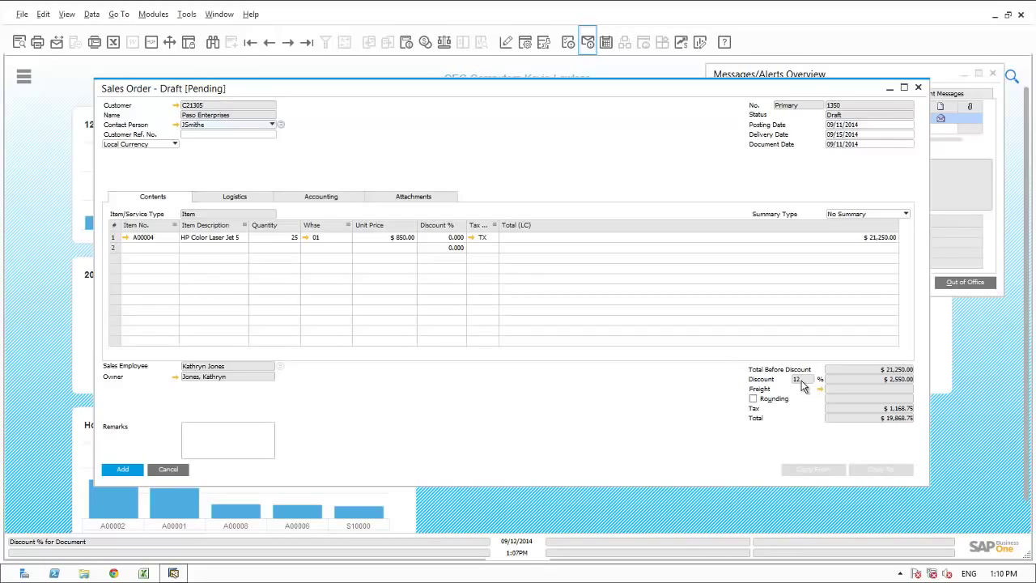
- Open Paso Enterprises' partner record and review opportunities 157 and 159 with the Last Stage column widened
left_click(176, 106)
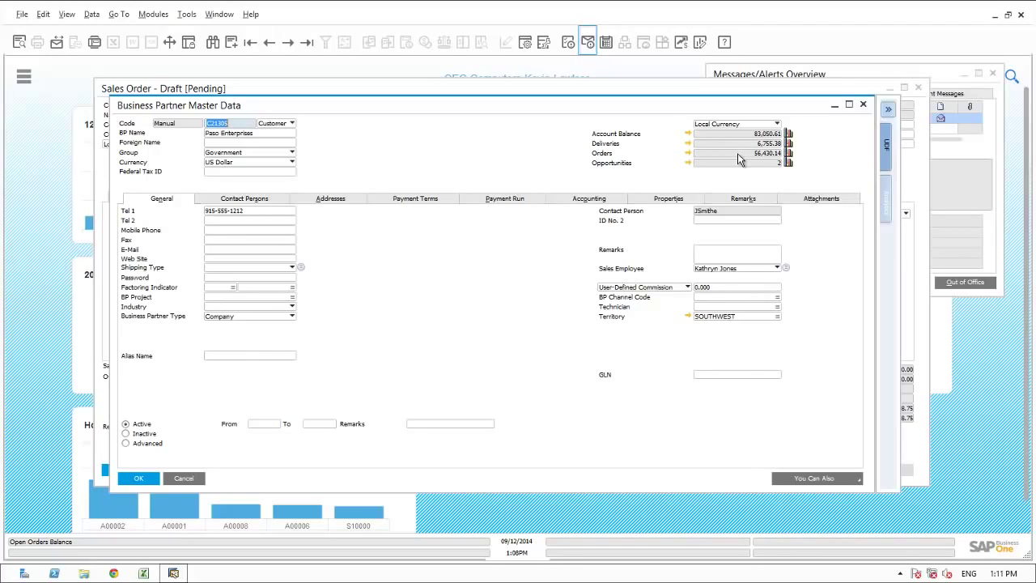
left_click(688, 164)
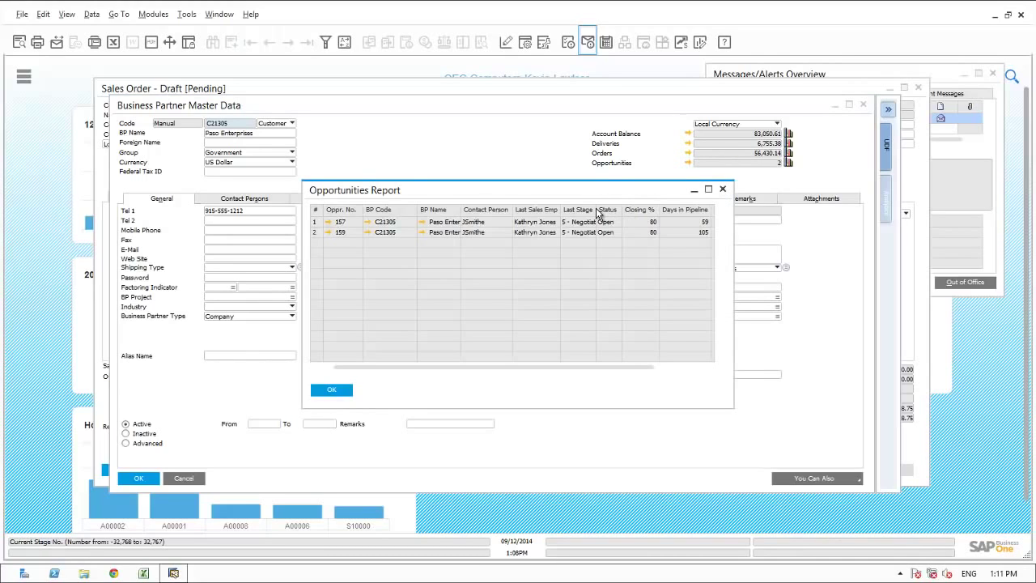
double_click(597, 212)
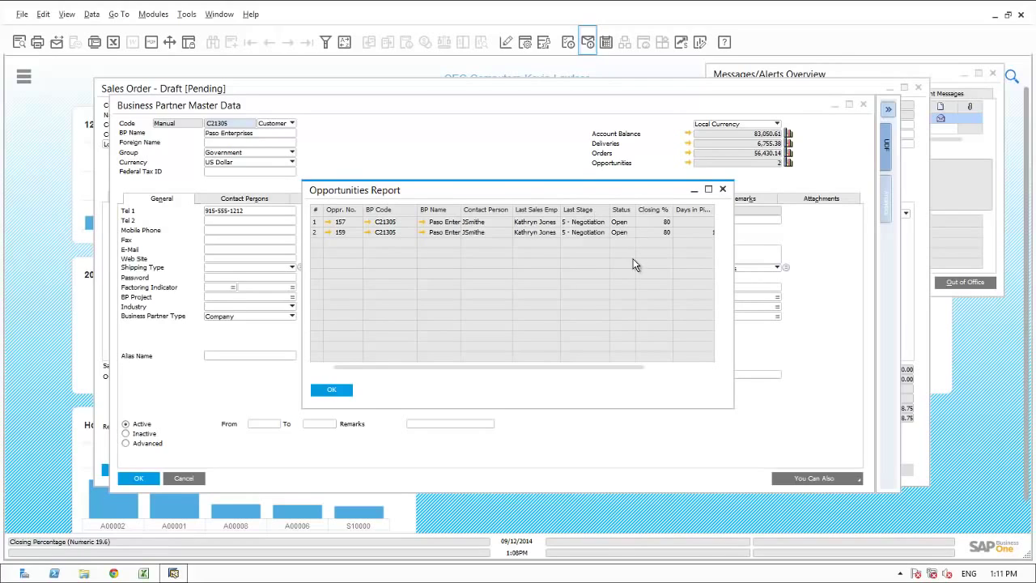
left_click(670, 368)
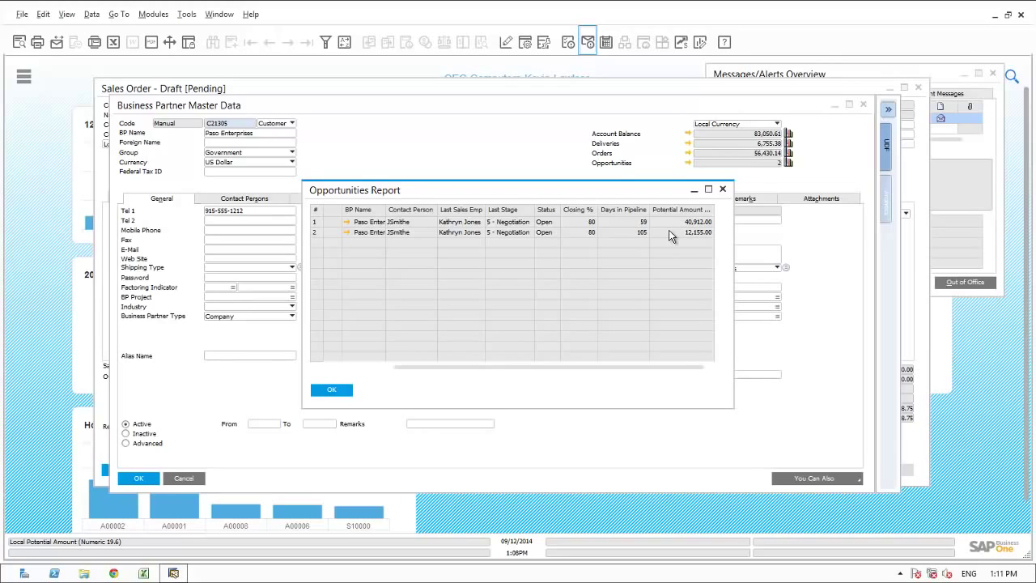
left_click_drag(567, 368, 501, 367)
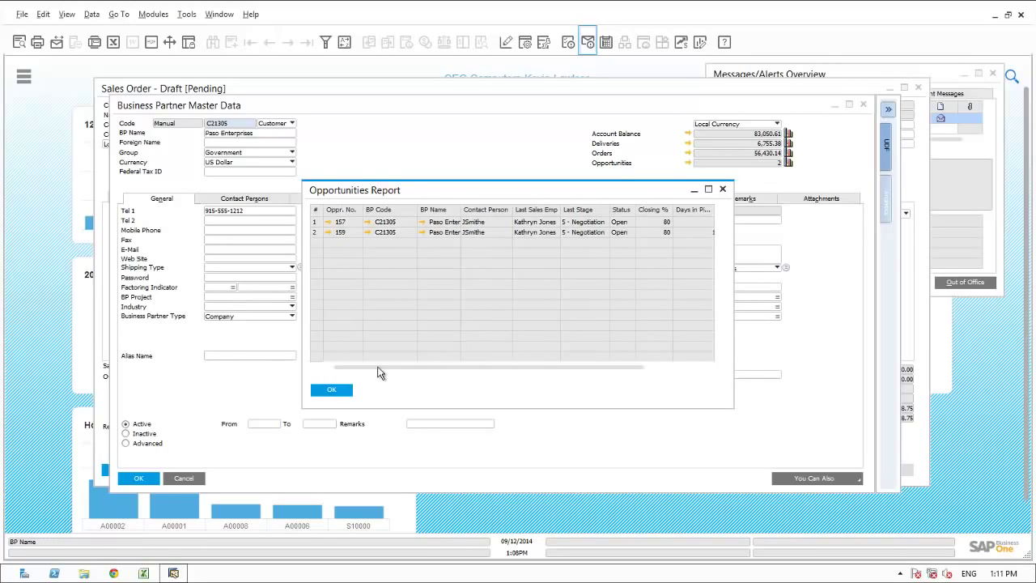
left_click(331, 390)
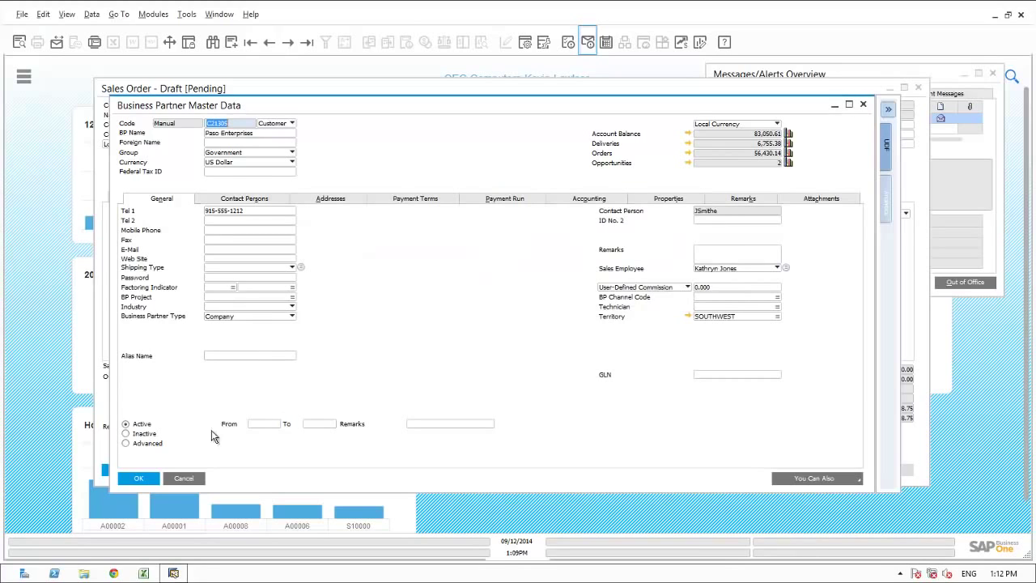
- Approve draft order 1350's discount with remark 'OK by me', then delete the approval message
left_click(183, 478)
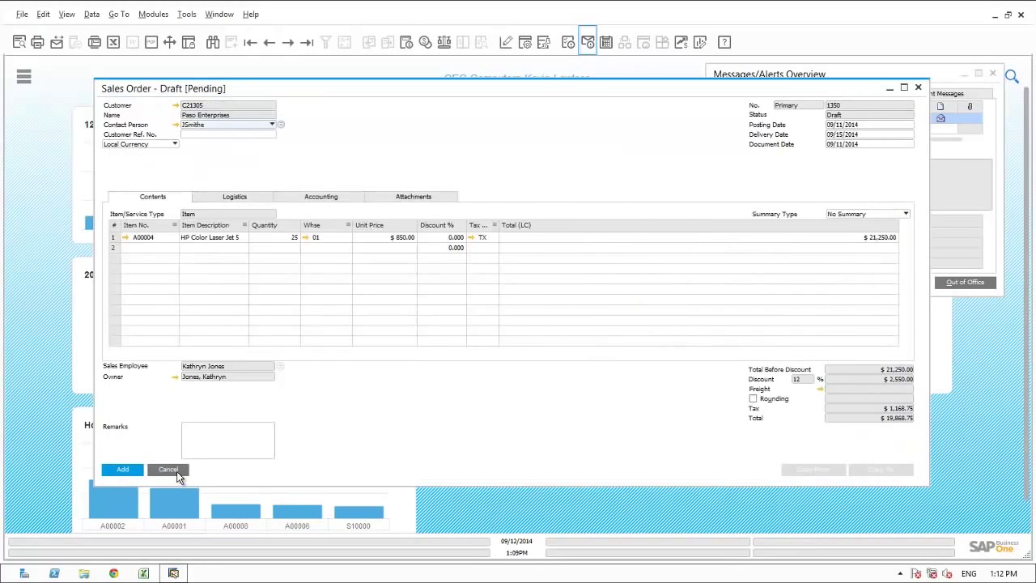
left_click(174, 470)
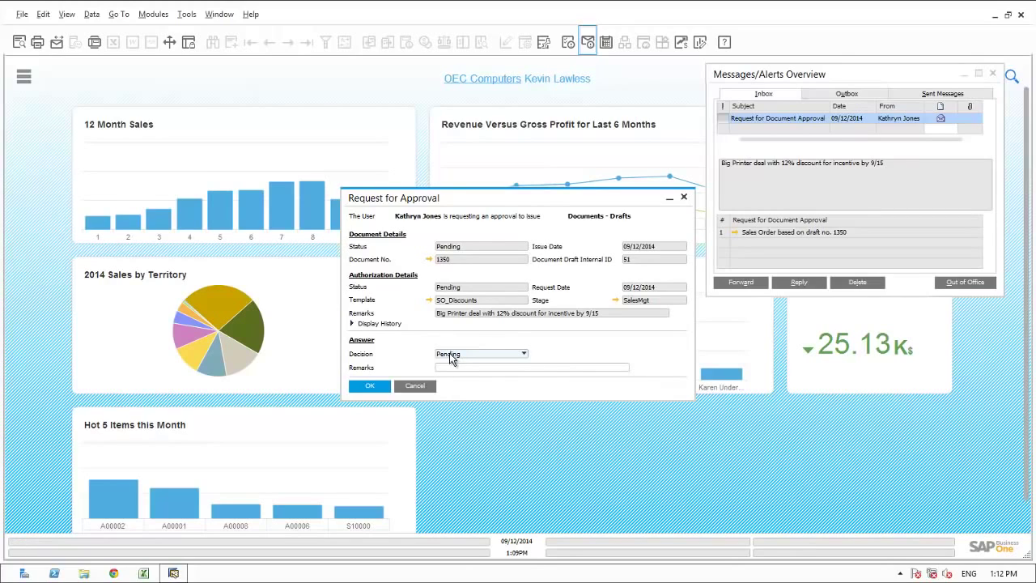
left_click(452, 356)
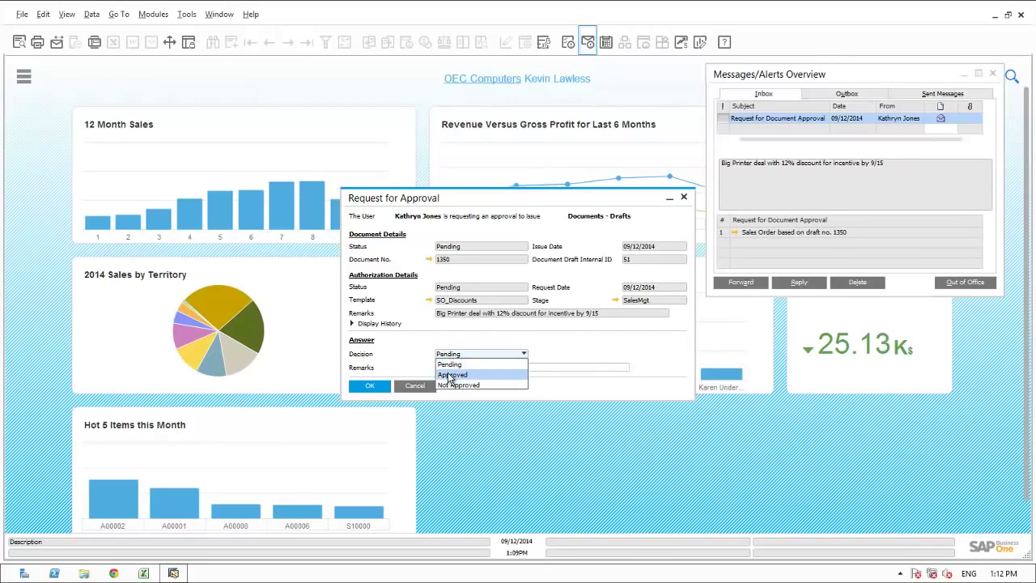
left_click(450, 376)
left_click(449, 369)
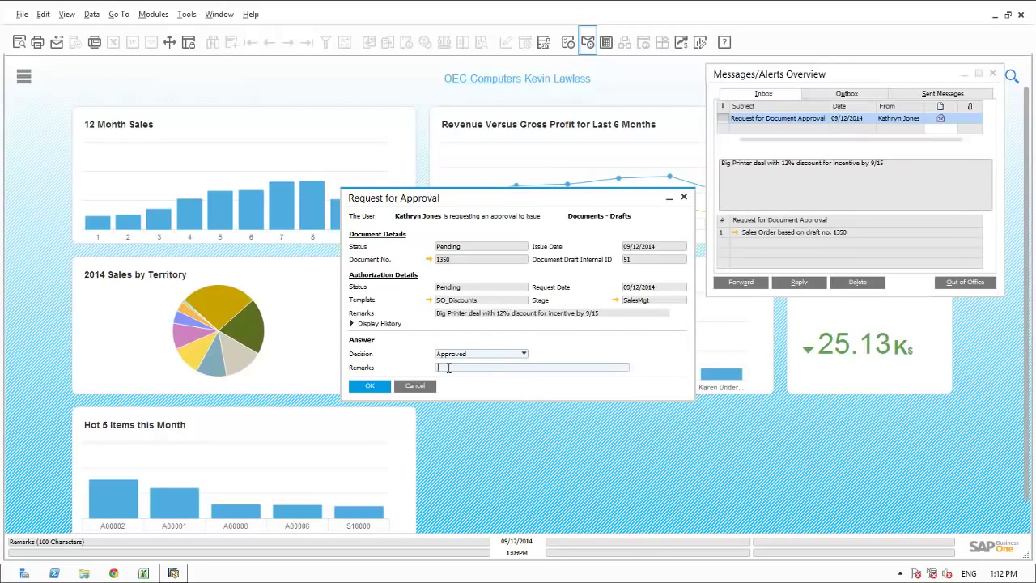
type("OK by me")
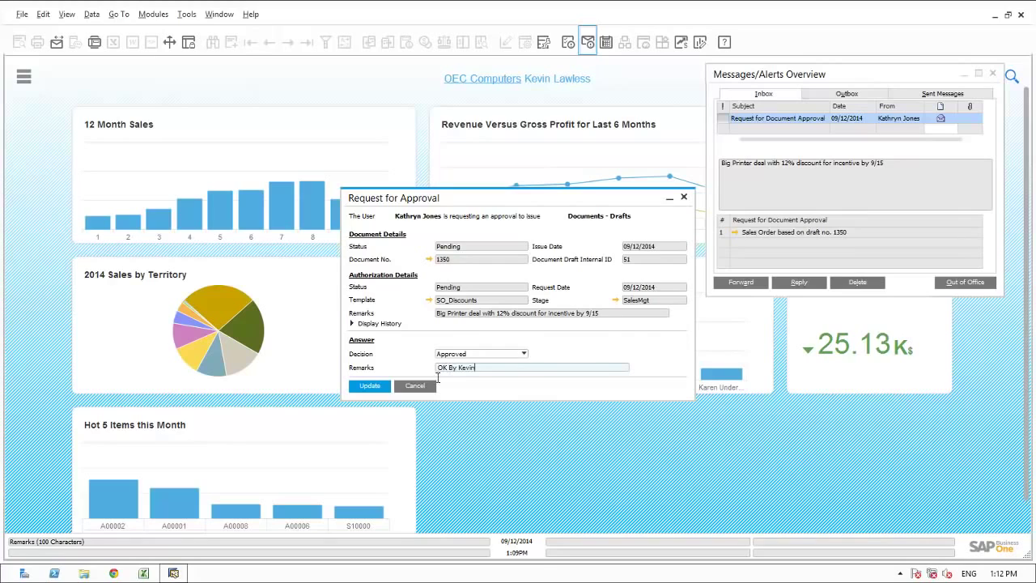
left_click(376, 388)
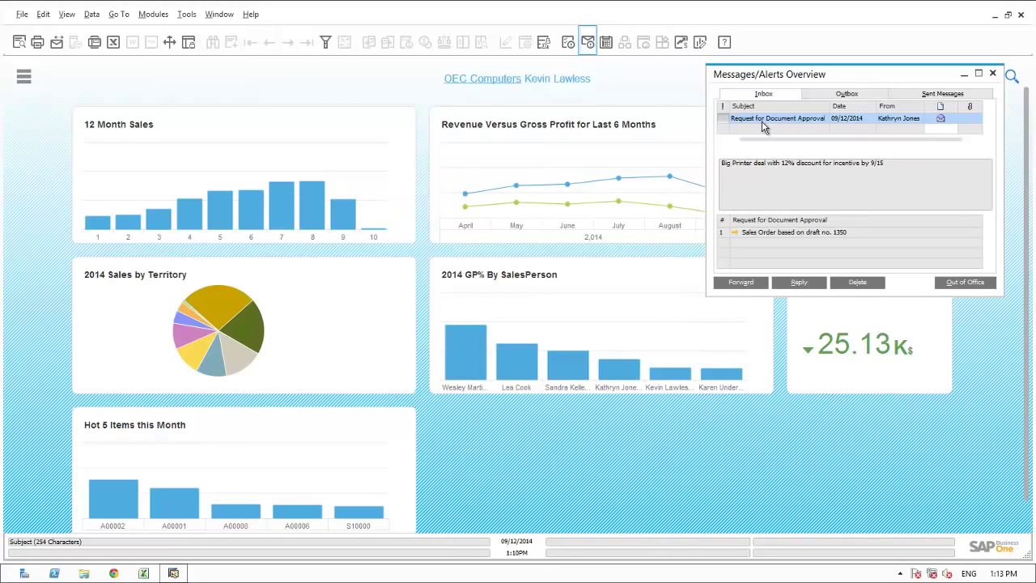
left_click(845, 281)
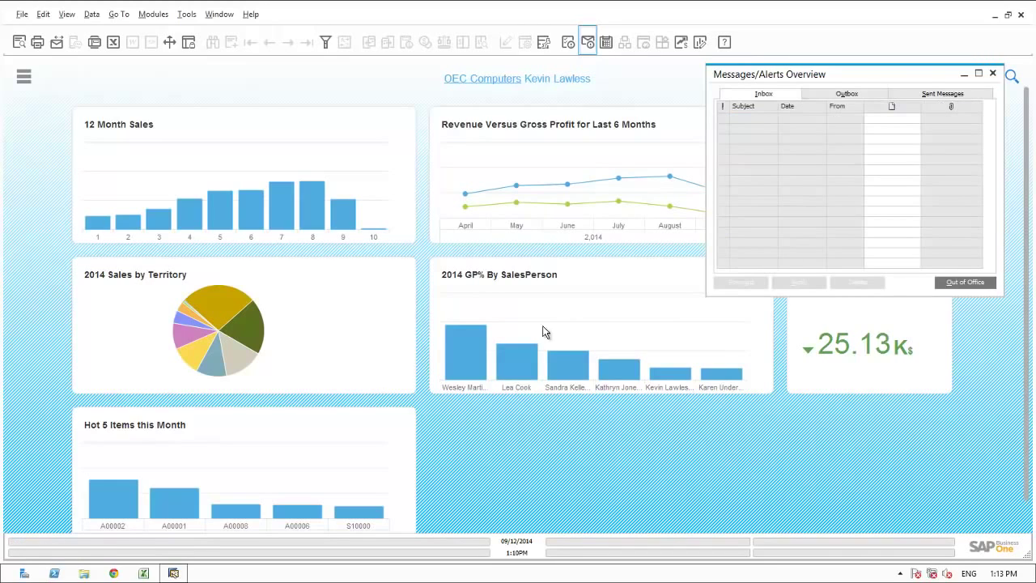
left_click(995, 74)
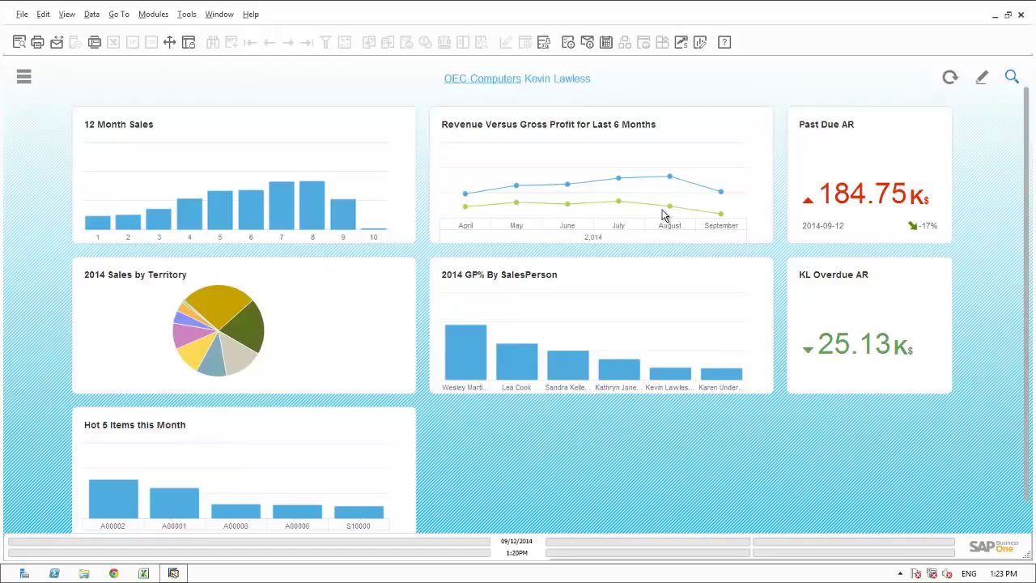
- Add a Friday 14:00 calendar task 'Follow up on Gross Profit decline in August' with a reminder
left_click(607, 42)
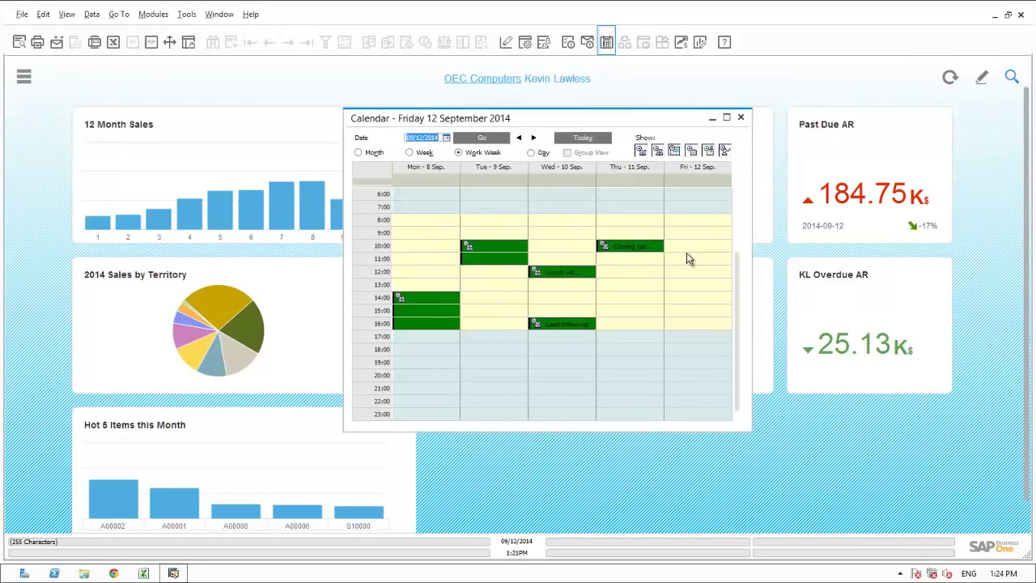
double_click(689, 303)
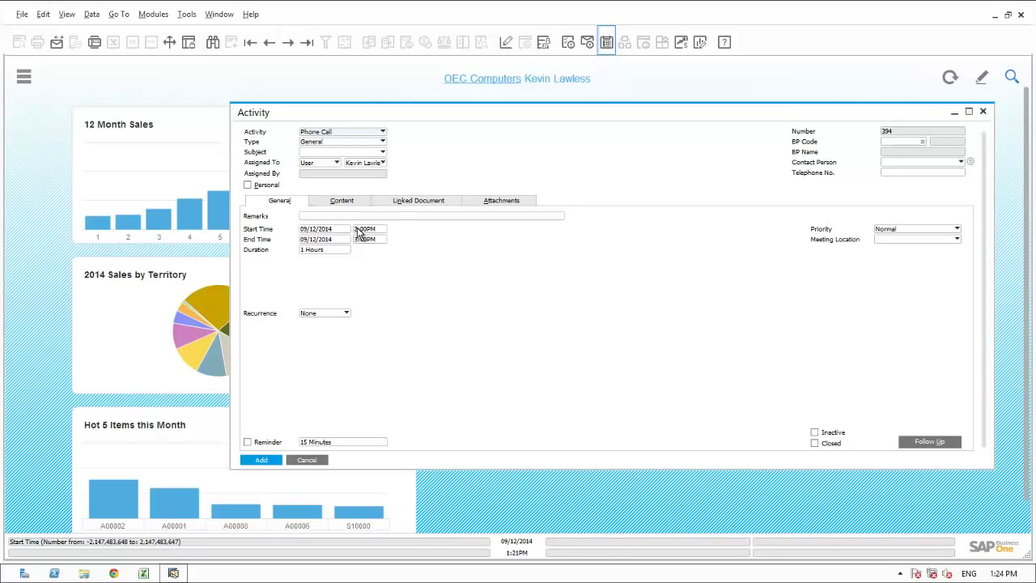
left_click(351, 134)
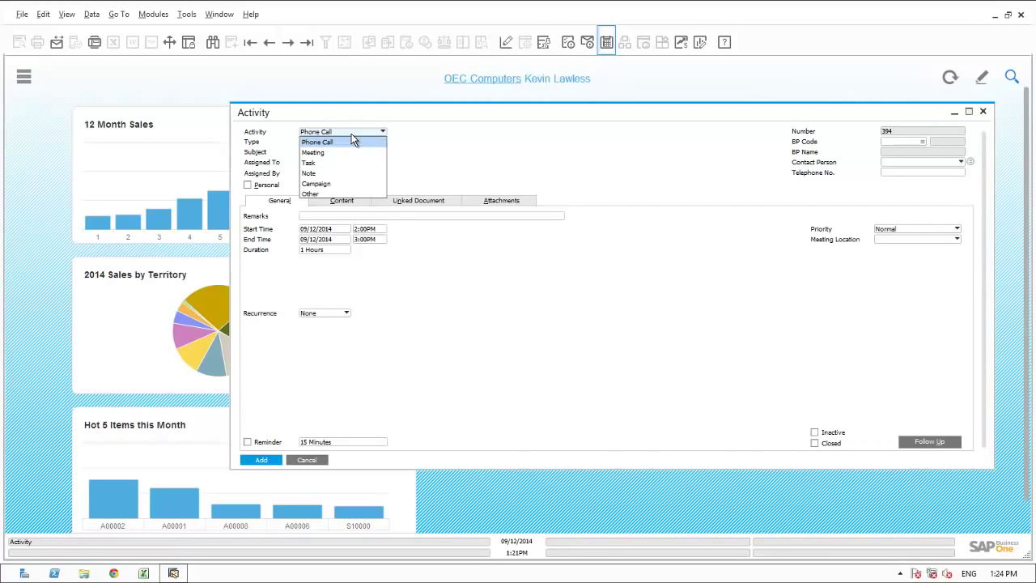
left_click(321, 165)
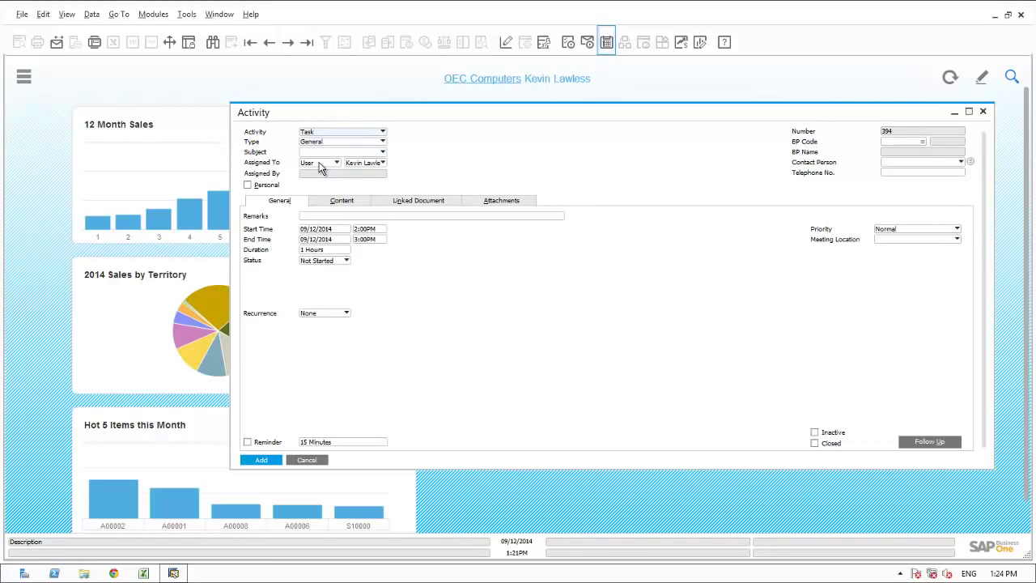
left_click(312, 217)
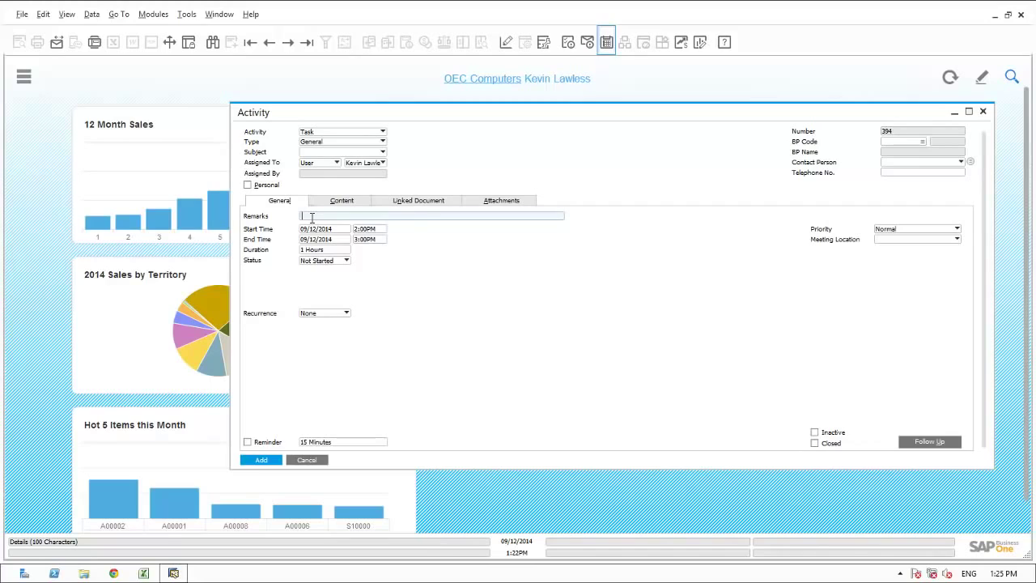
type("Follow up on Gross Profit decline in August")
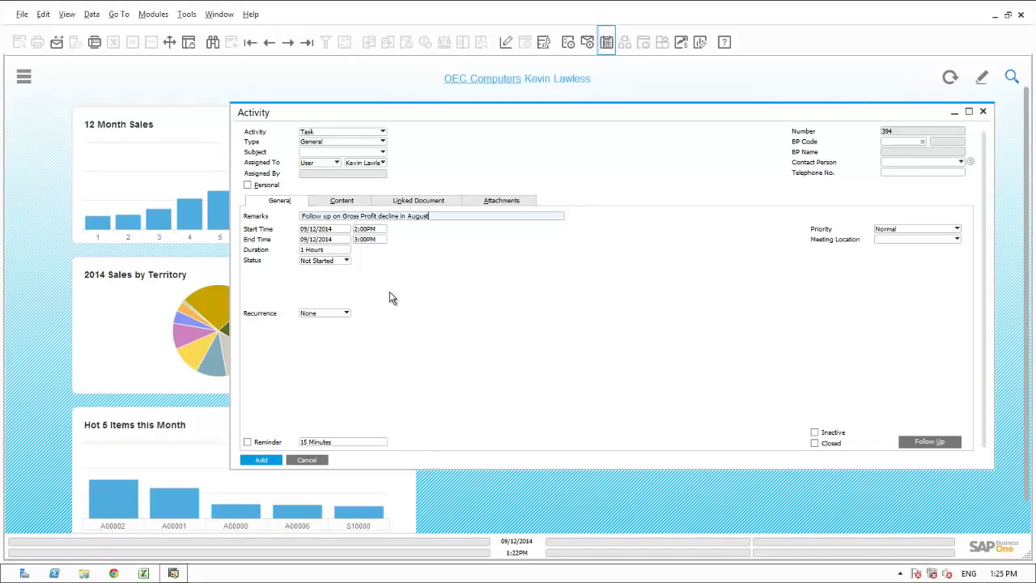
left_click(247, 443)
left_click(262, 459)
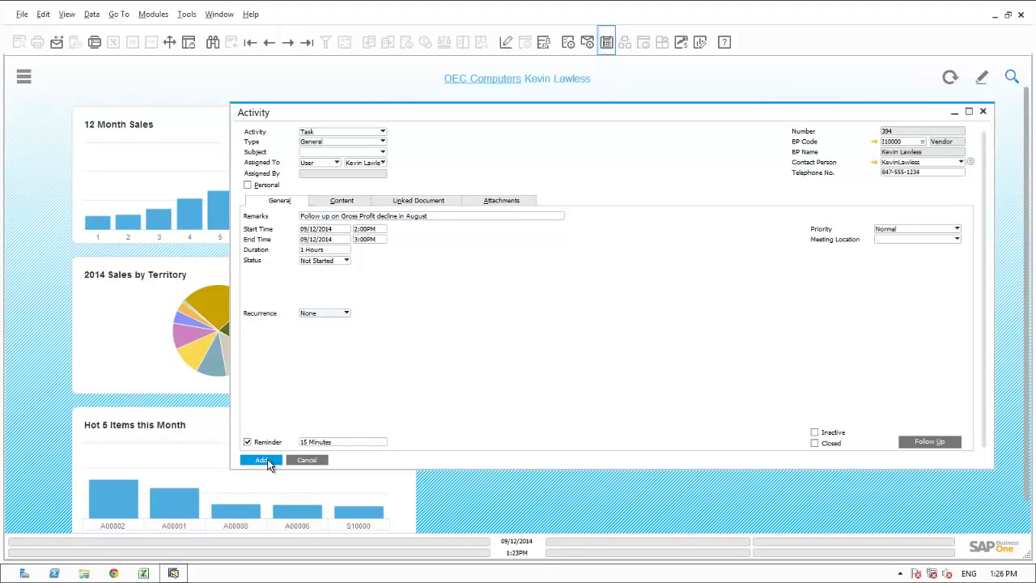
left_click(269, 462)
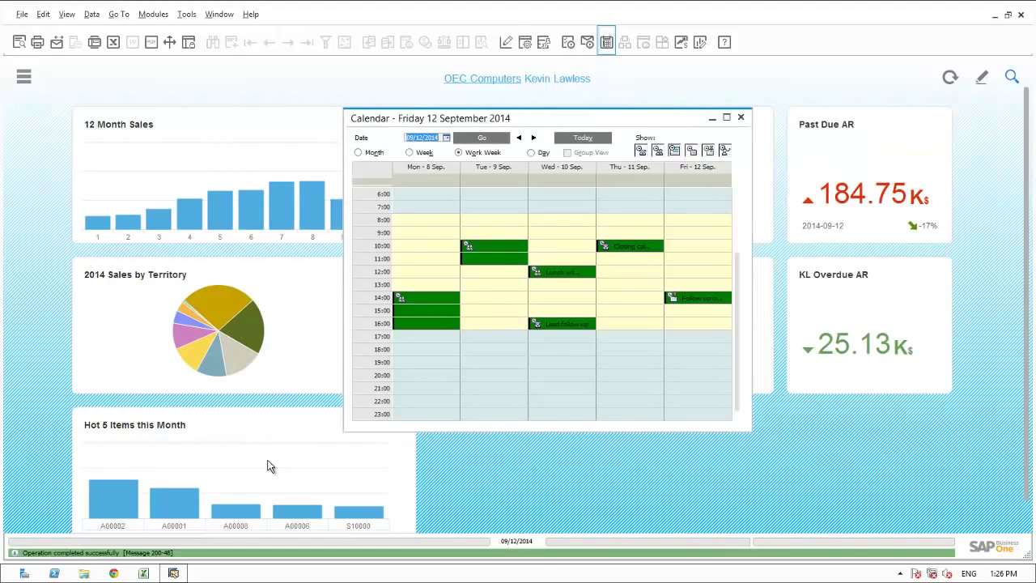
- Close the calendar and read the territory values on the dashboard's pie chart slices
left_click(741, 119)
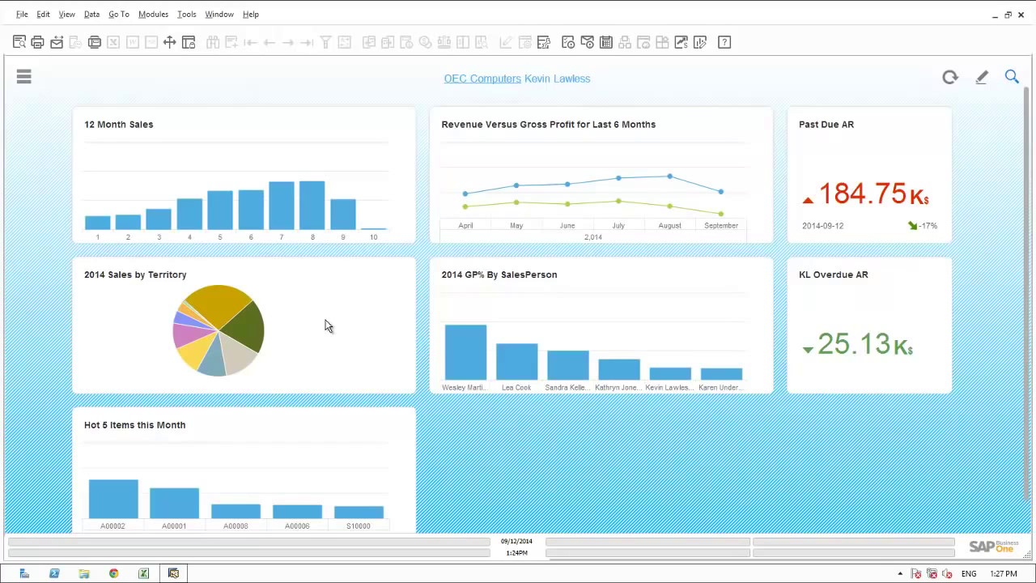
mouse_move(237, 358)
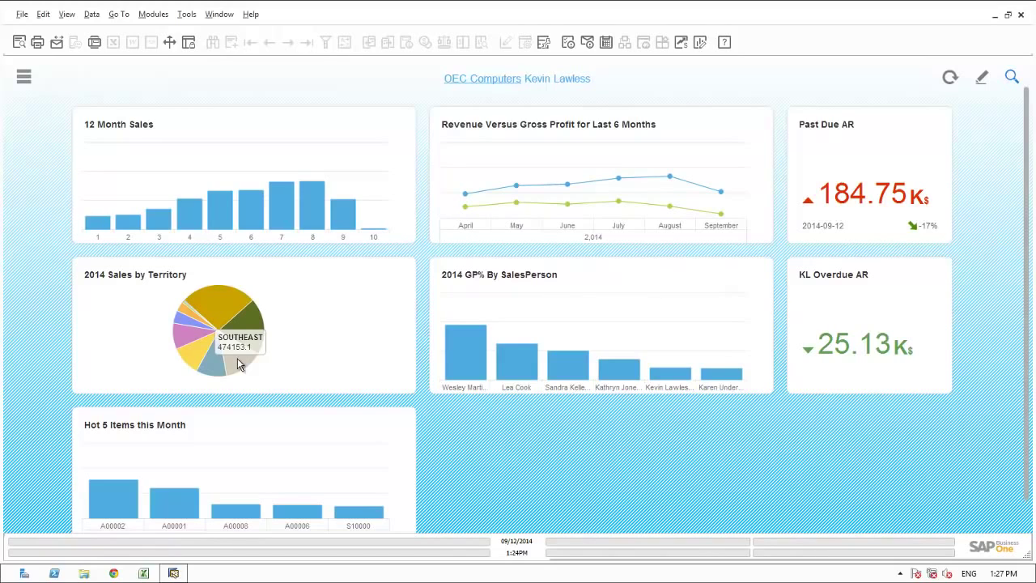
mouse_move(217, 318)
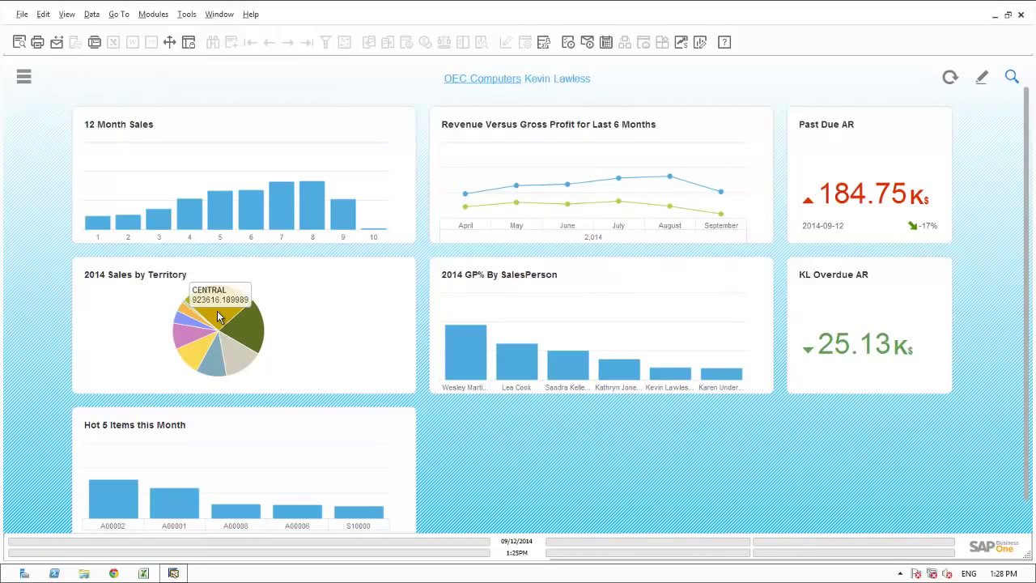
mouse_move(844, 208)
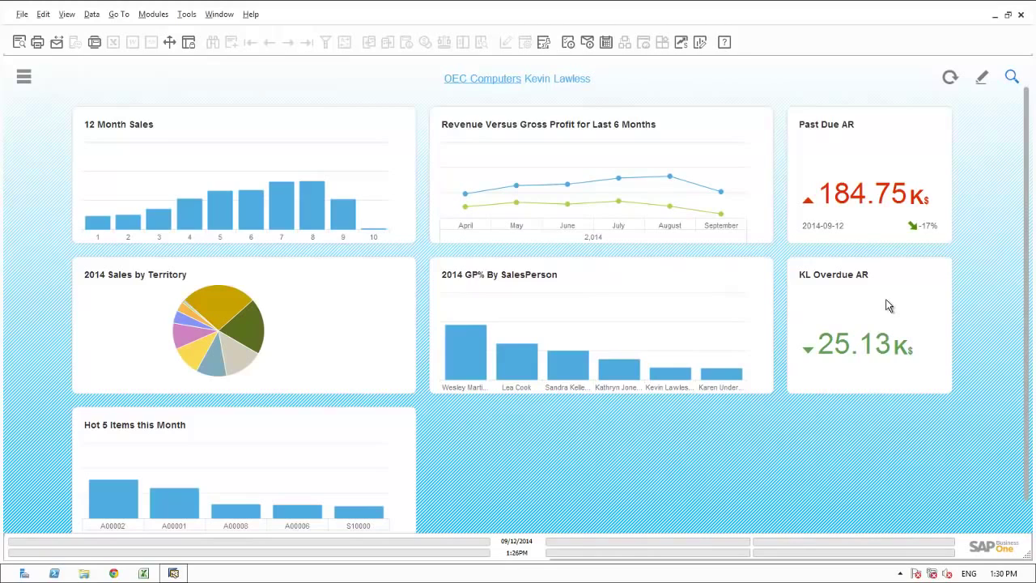
mouse_move(865, 348)
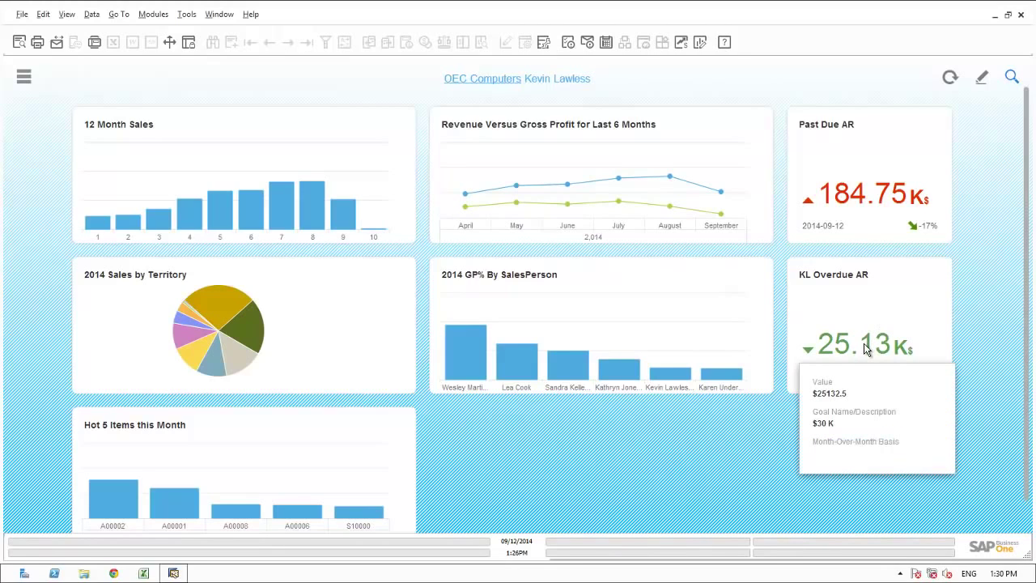
left_click(1026, 521)
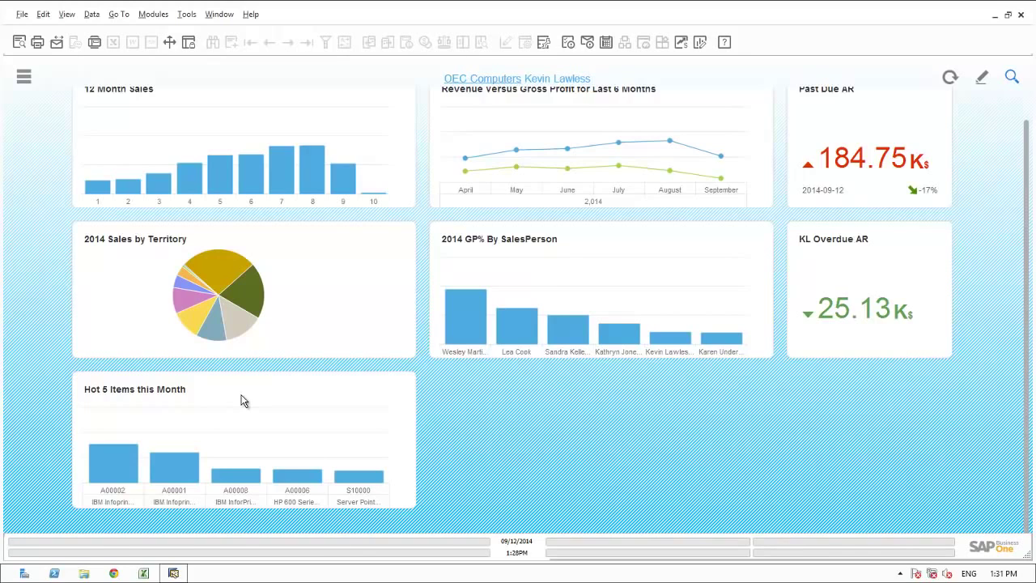
scroll(241, 400, "up", 1)
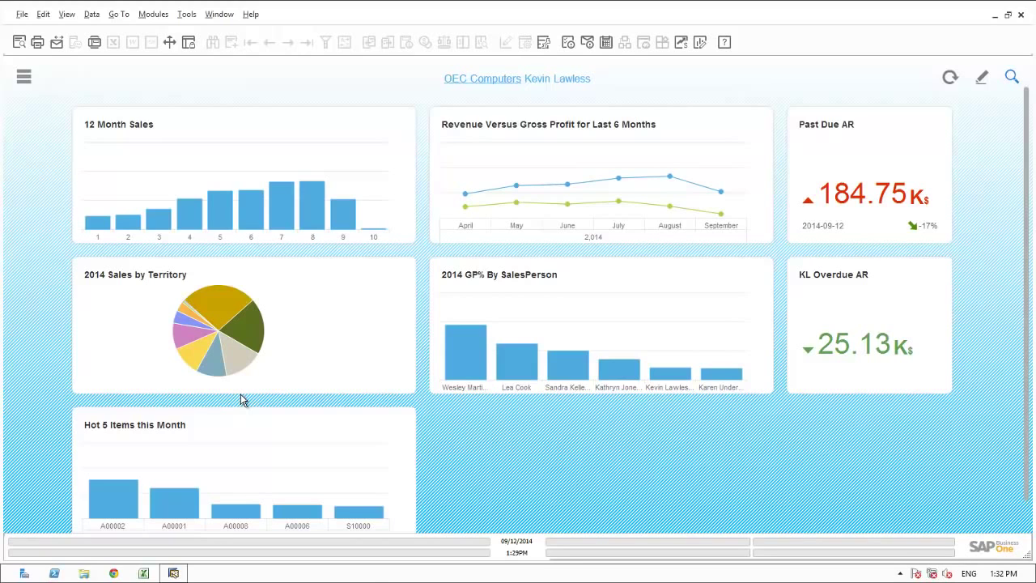
- Search the menus for 'forecast' and open the Opportunities Forecast Report
left_click(23, 76)
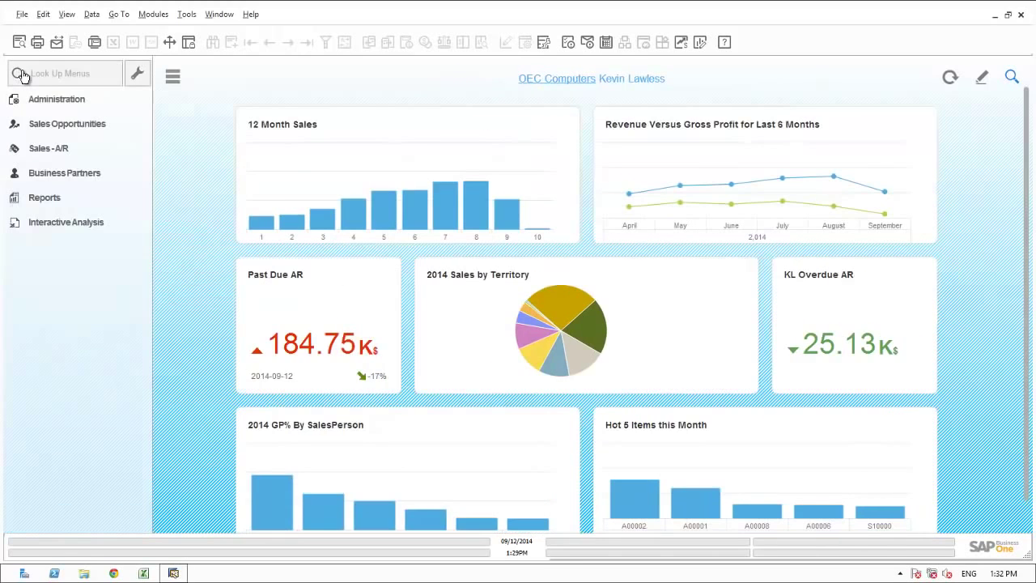
left_click(41, 71)
type("forecast")
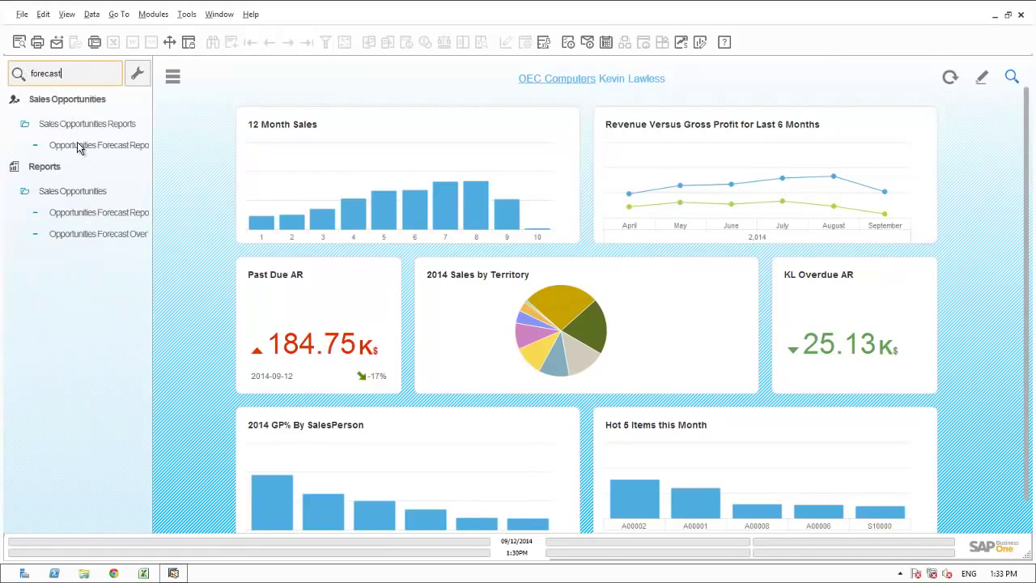
left_click(77, 145)
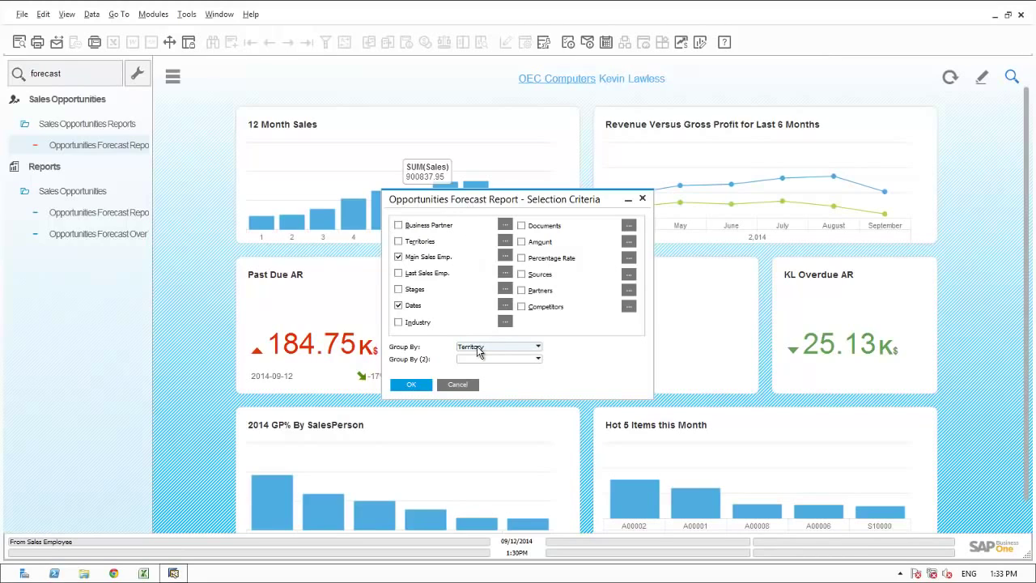
- Run the Opportunities Forecast Report by territory and expand all, showing EAST at 130,767.5 potential
left_click(415, 387)
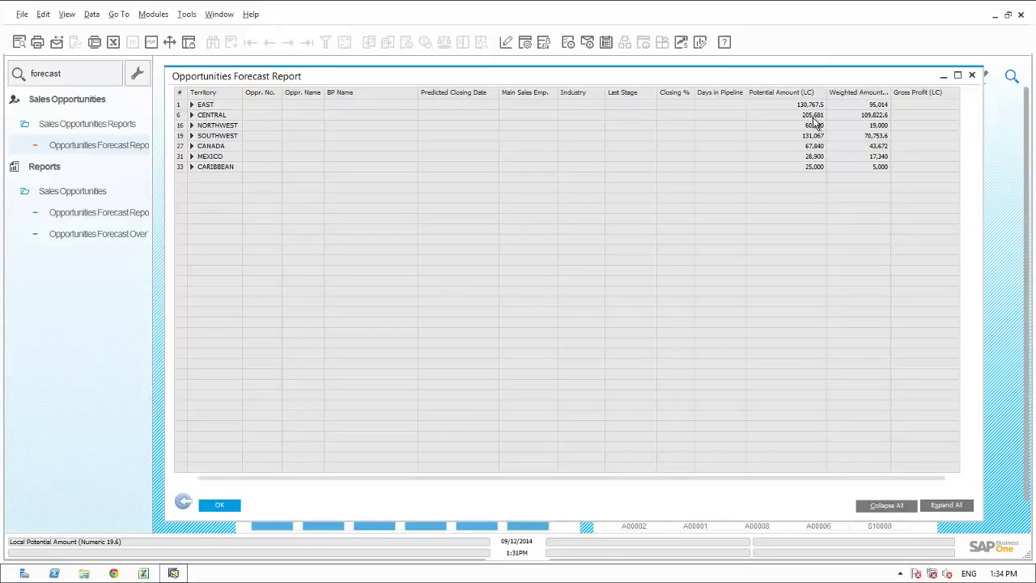
left_click(939, 507)
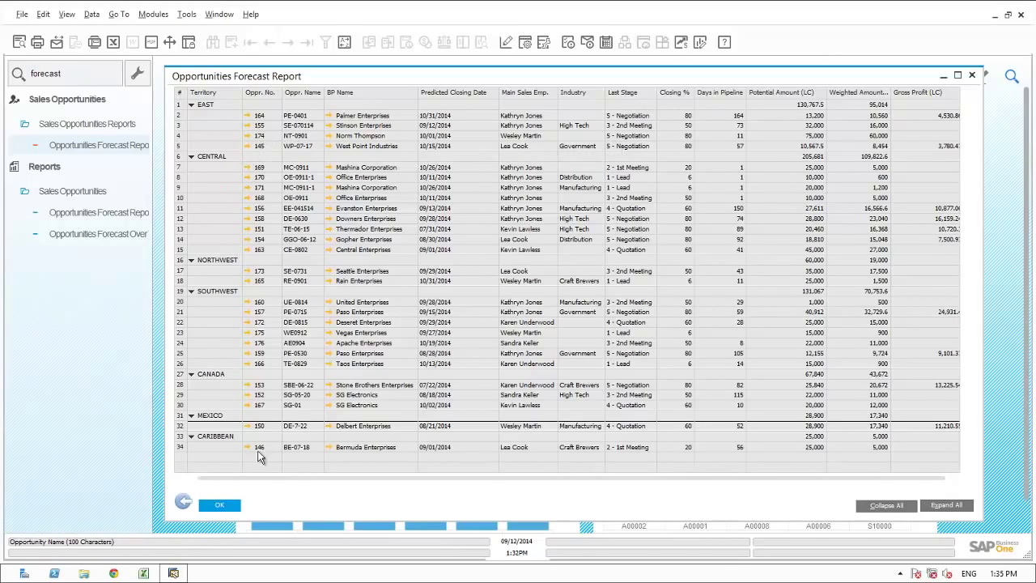
- Close the forecast report and its criteria dialog, then search the menus for 'stage'
left_click(184, 502)
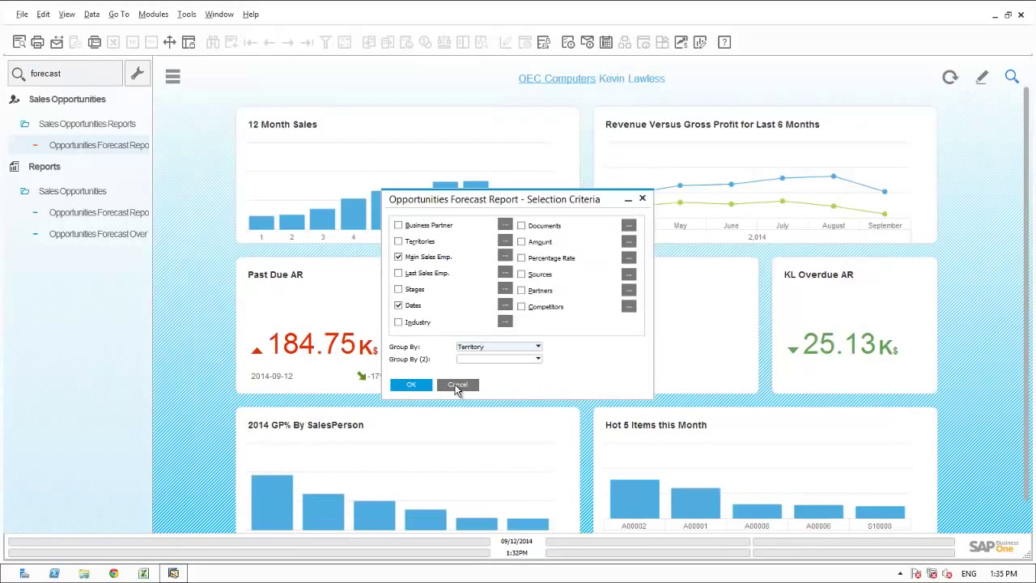
left_click(456, 386)
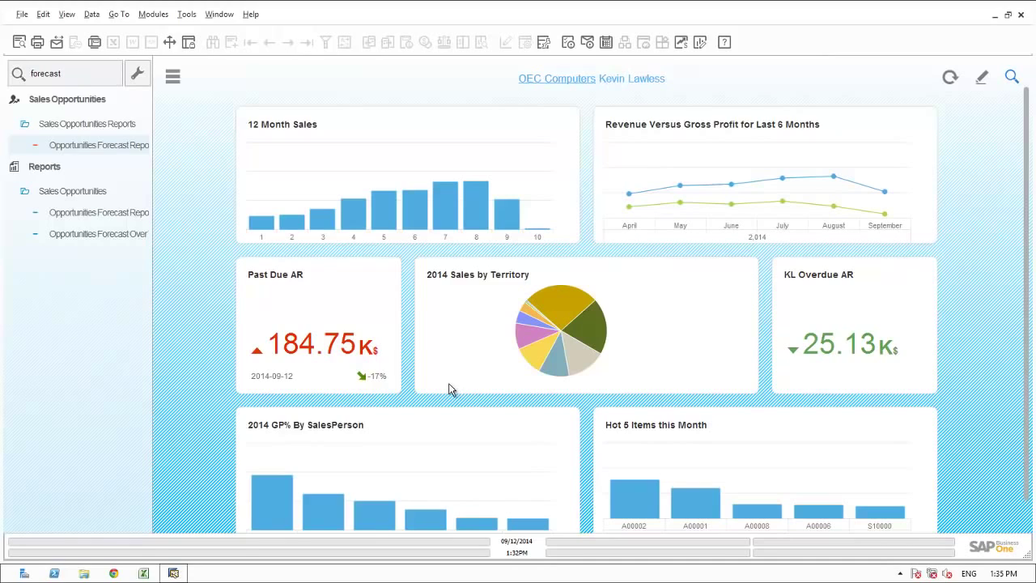
left_click(69, 75)
double_click(69, 75)
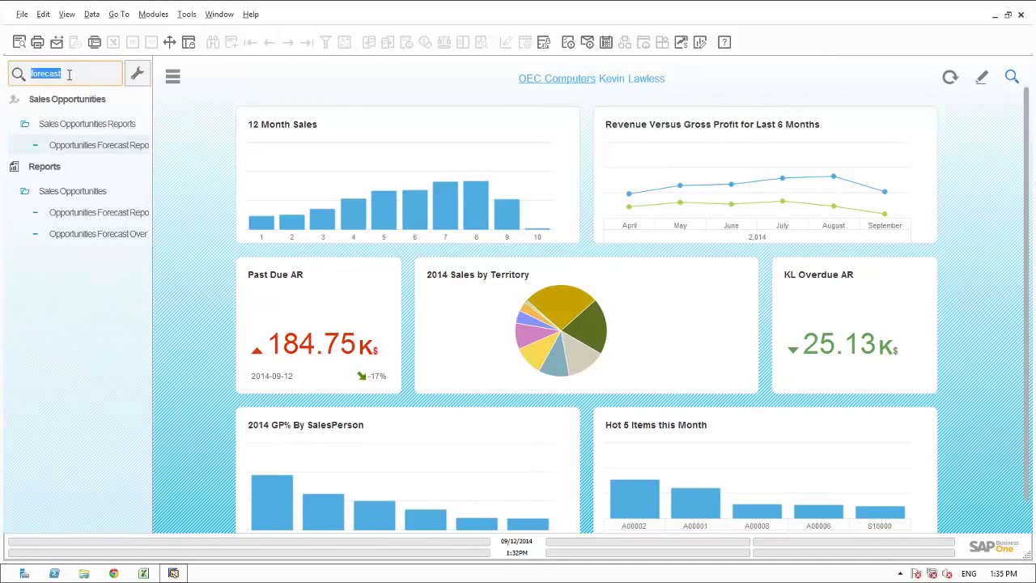
type("stage")
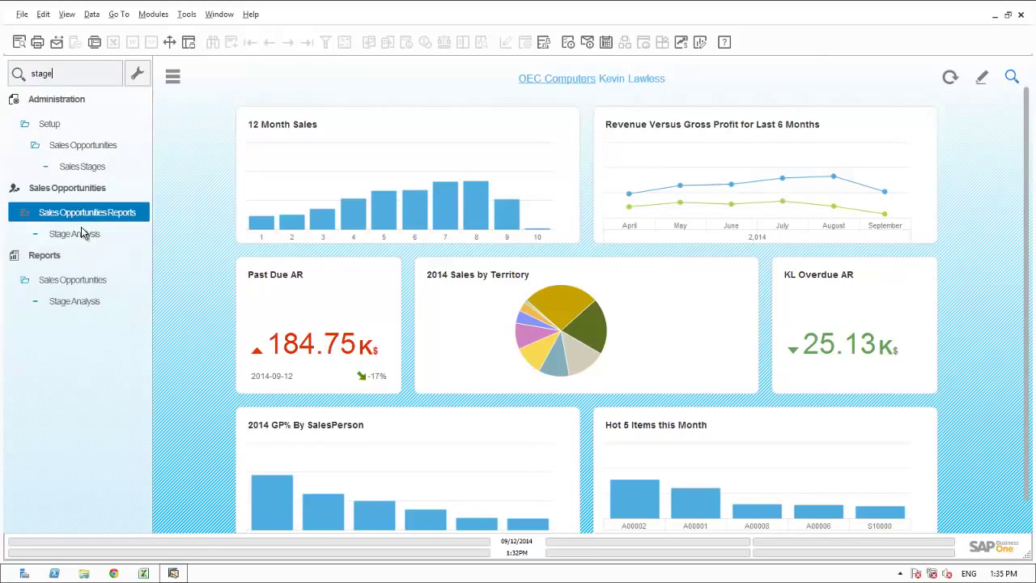
- Run Stage Analysis for start dates 01/01/2014 to today (09/12/2014), broken down by Sales Employee
left_click(81, 235)
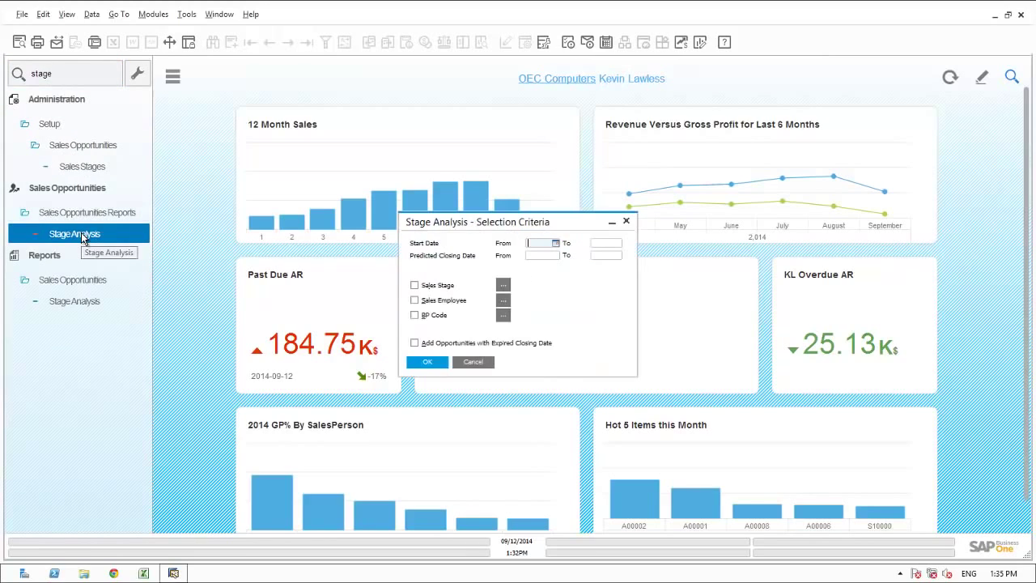
type("0101")
key("Tab")
type("*")
key("Tab")
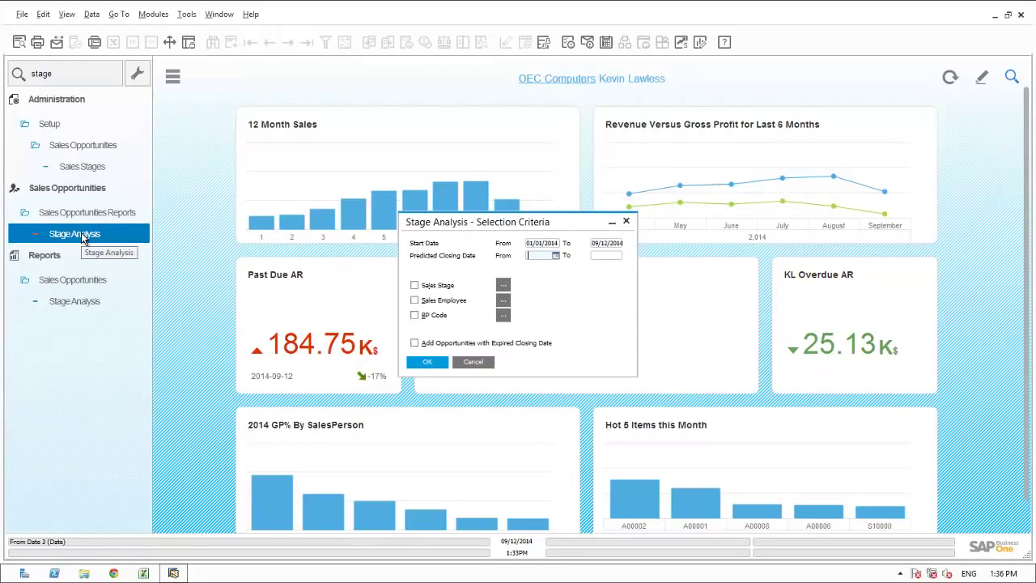
left_click(414, 300)
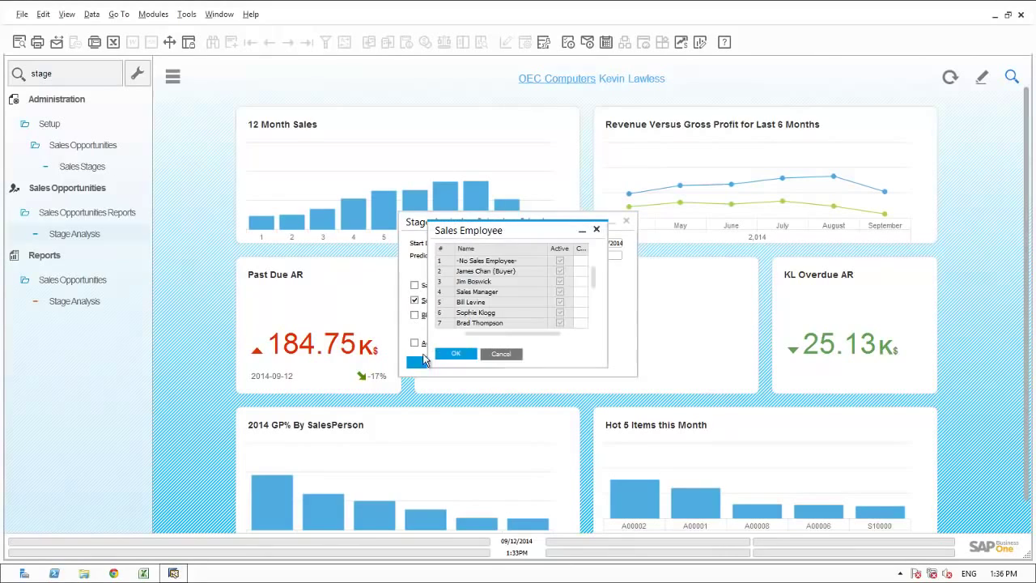
left_click(449, 357)
left_click(423, 365)
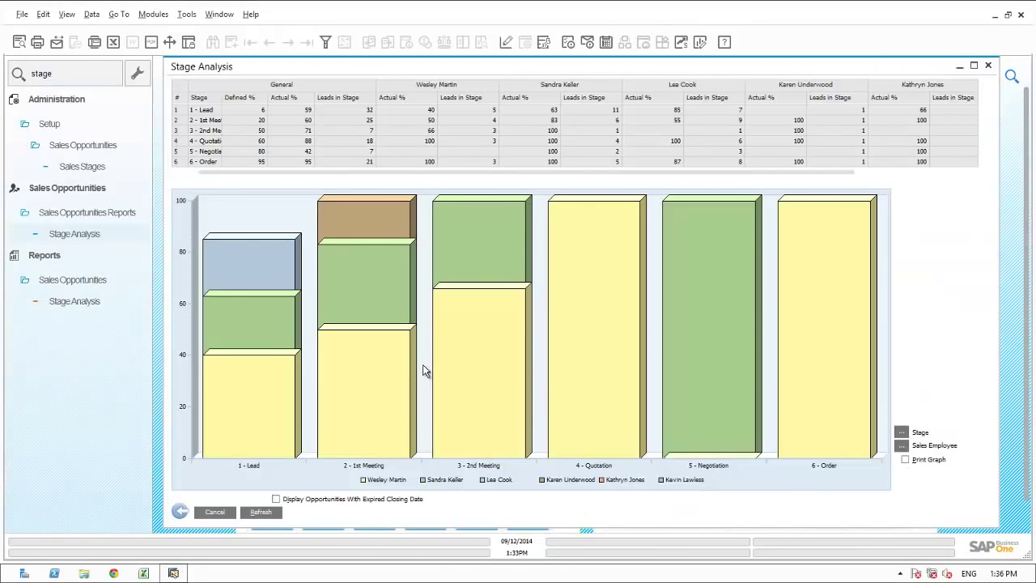
- Maximize the Stage Analysis report for review, then bring up the Window menu
left_click(975, 68)
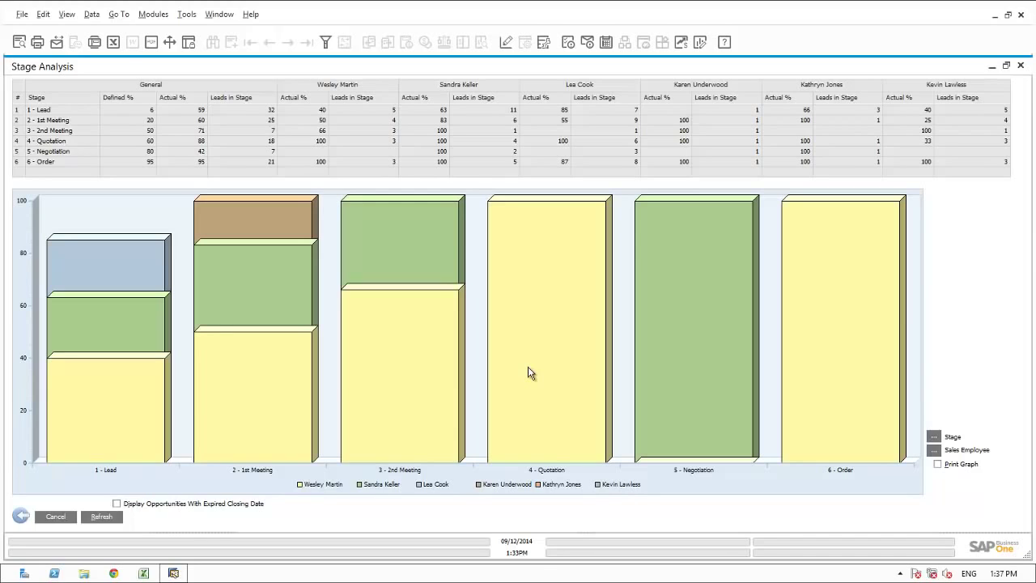
left_click(225, 21)
- Close all open report windows and clear 'stage' from the Look Up Menus search
left_click(235, 51)
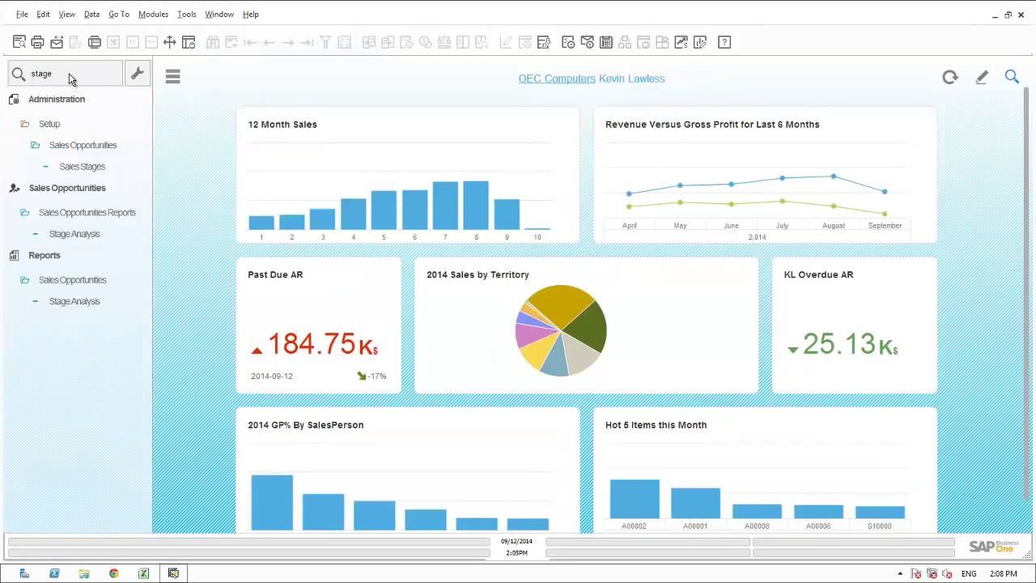
double_click(69, 74)
key("BackSpace")
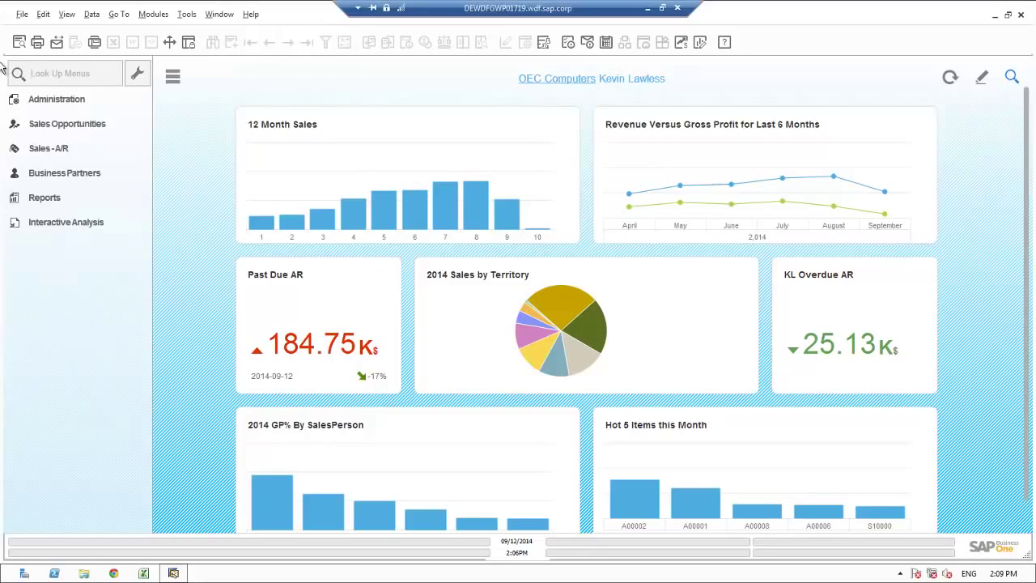
- Launch Sales Revenue Analysis from Interactive Analysis, opening a blank PivotTable and PivotChart in Excel
left_click(45, 223)
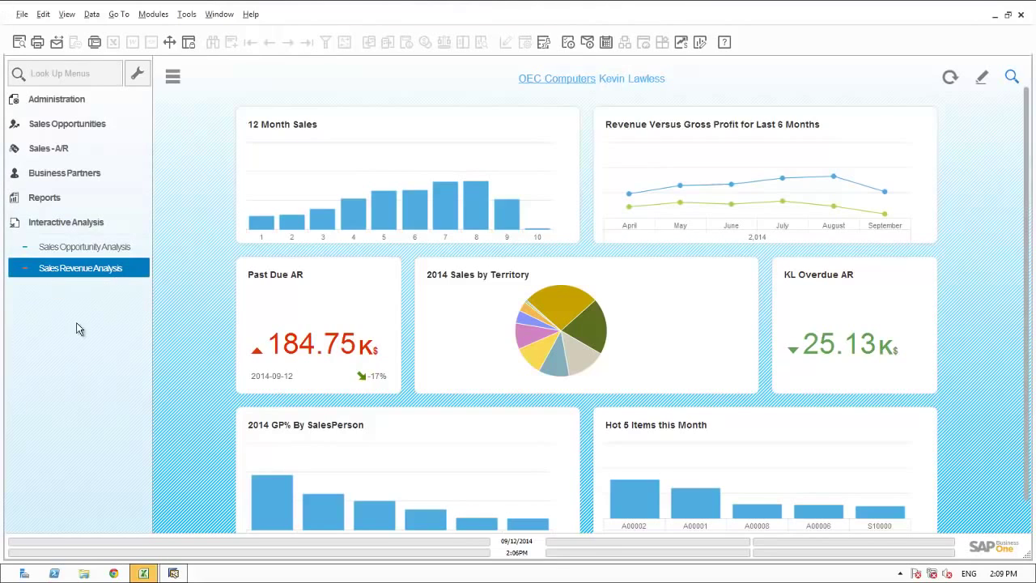
left_click(144, 573)
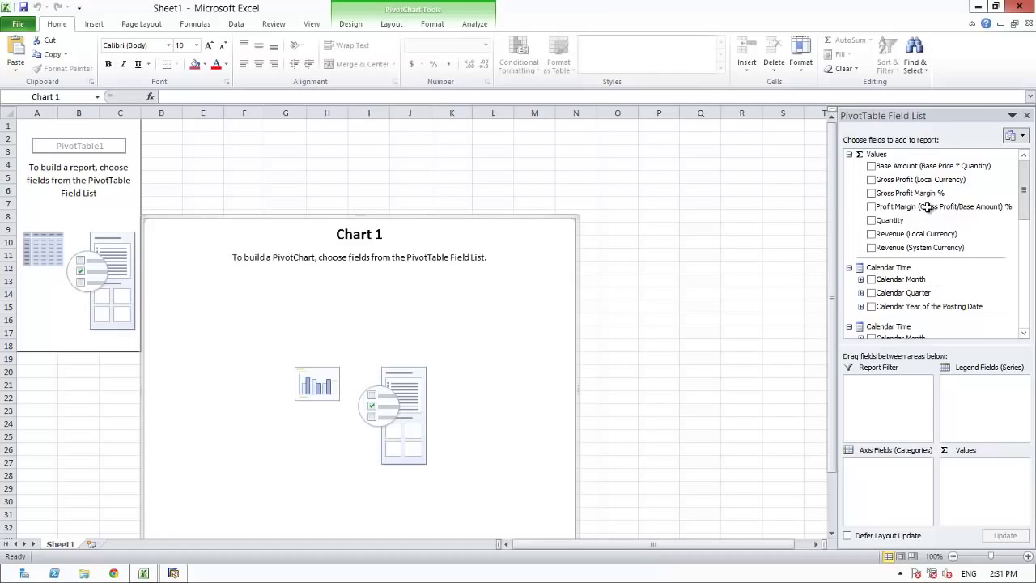
- Add Revenue (Local Currency), Customer Hierarchy and Sales Employee Name to the pivot, expanding Craft Brewers
left_click(871, 234)
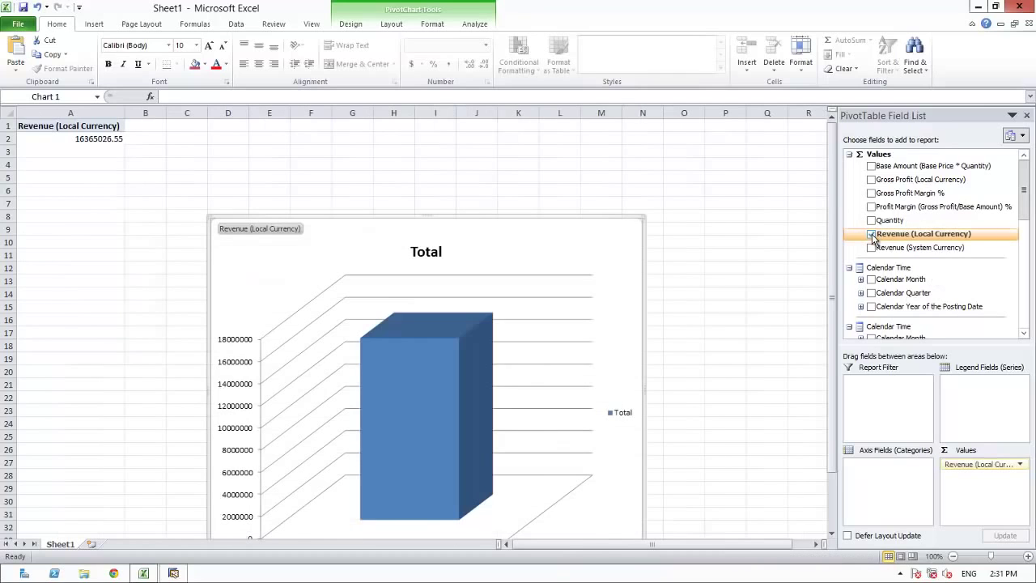
left_click(1024, 324)
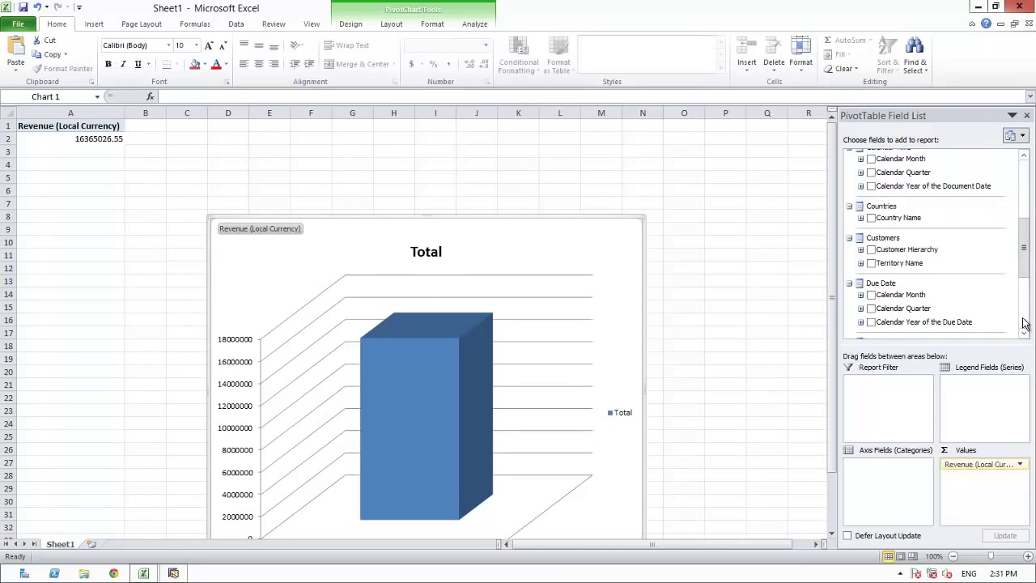
left_click(872, 251)
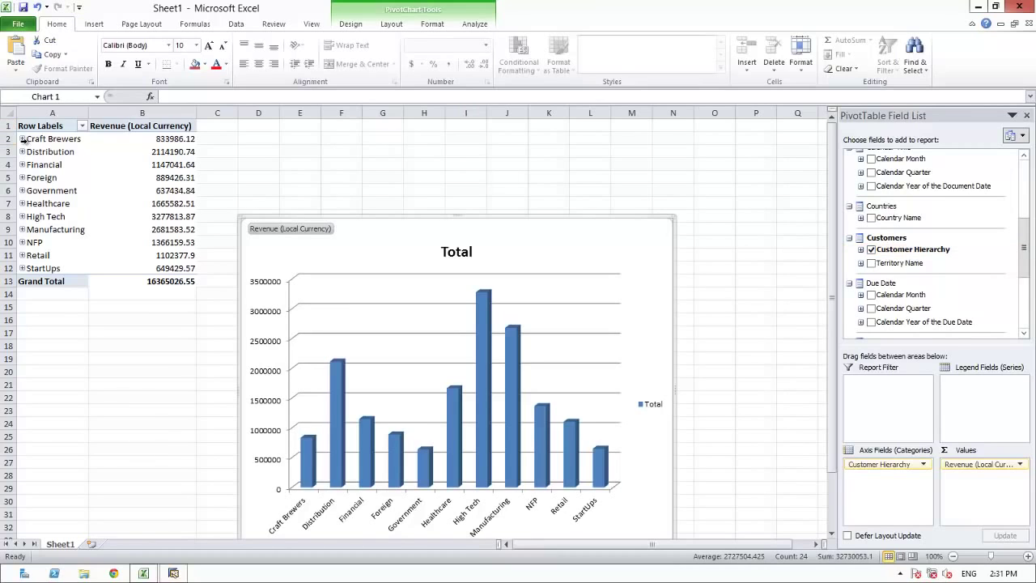
left_click(22, 138)
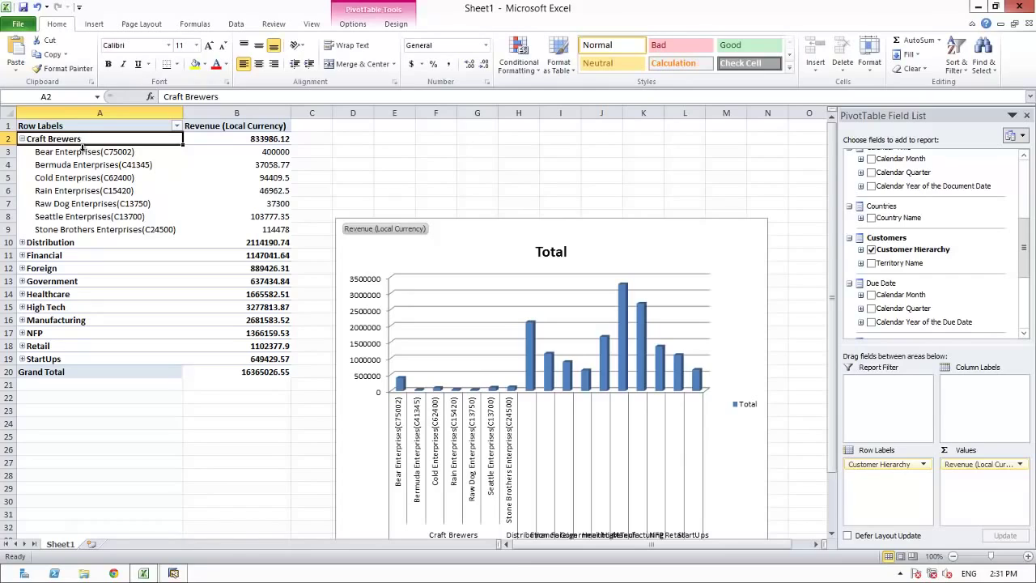
left_click(1024, 306)
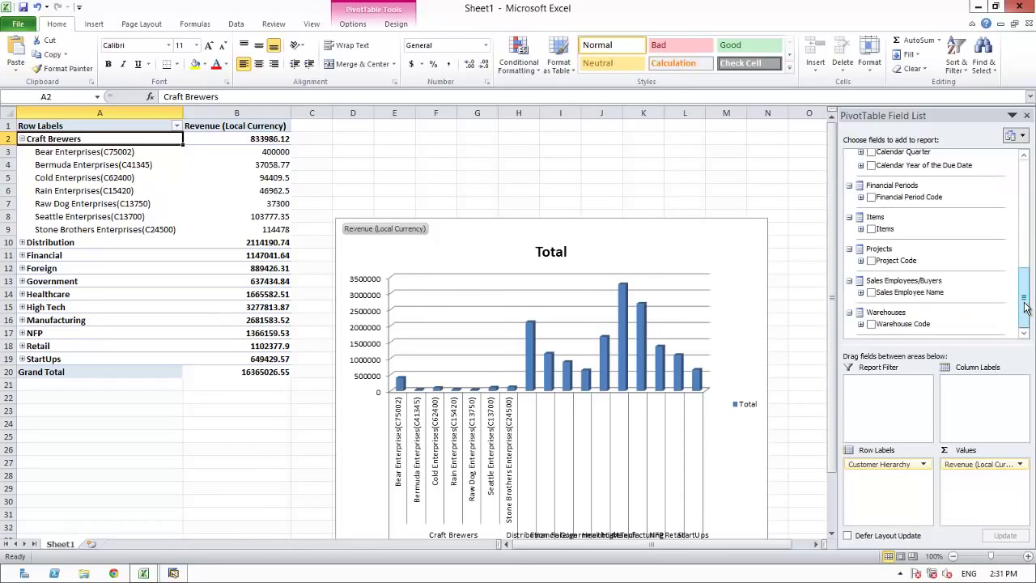
left_click(871, 295)
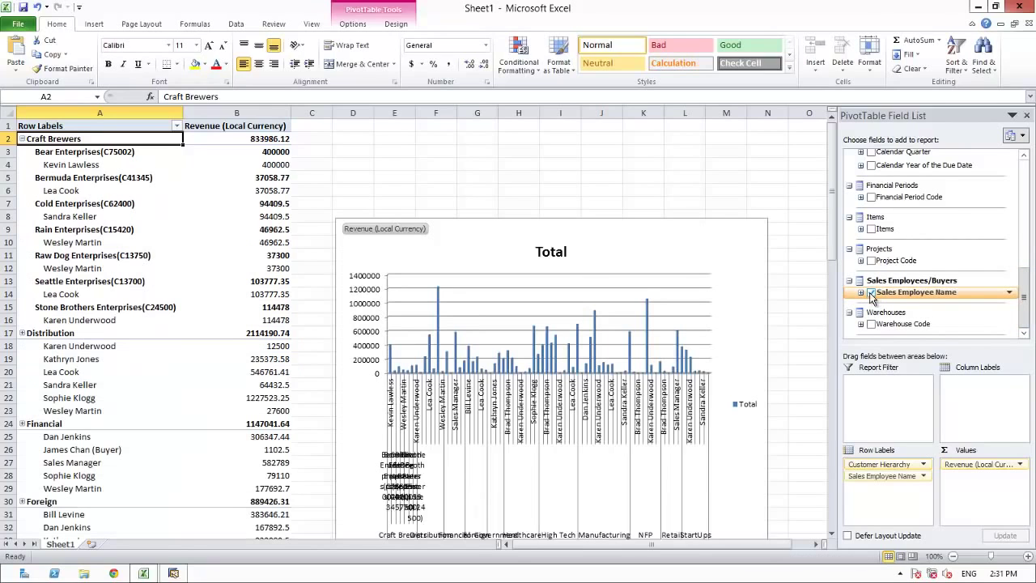
mouse_move(243, 199)
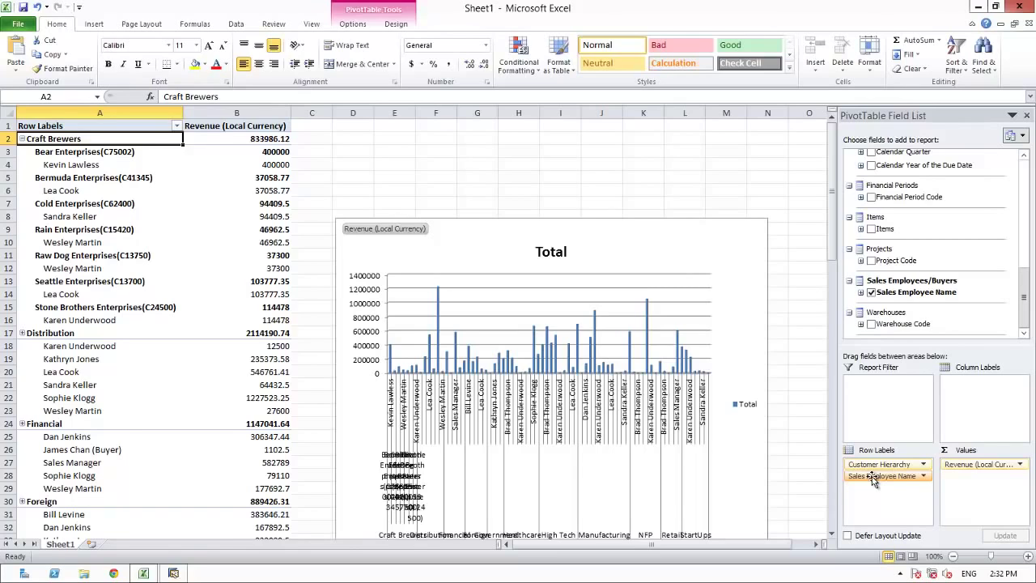
- Move Sales Employee Name into Column Labels and place the PivotChart below the PivotTable
left_click_drag(873, 479, 969, 389)
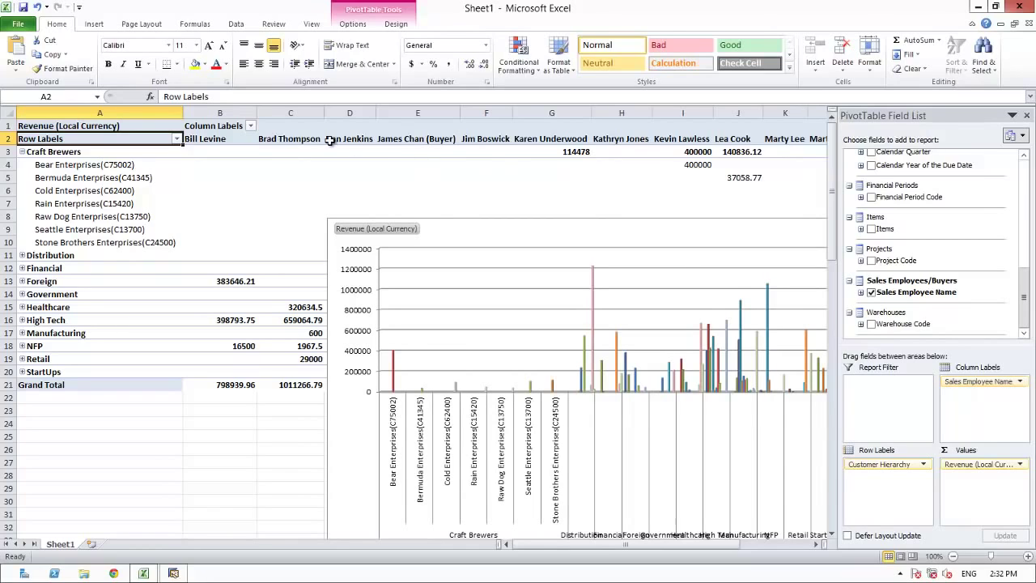
left_click_drag(656, 219, 364, 409)
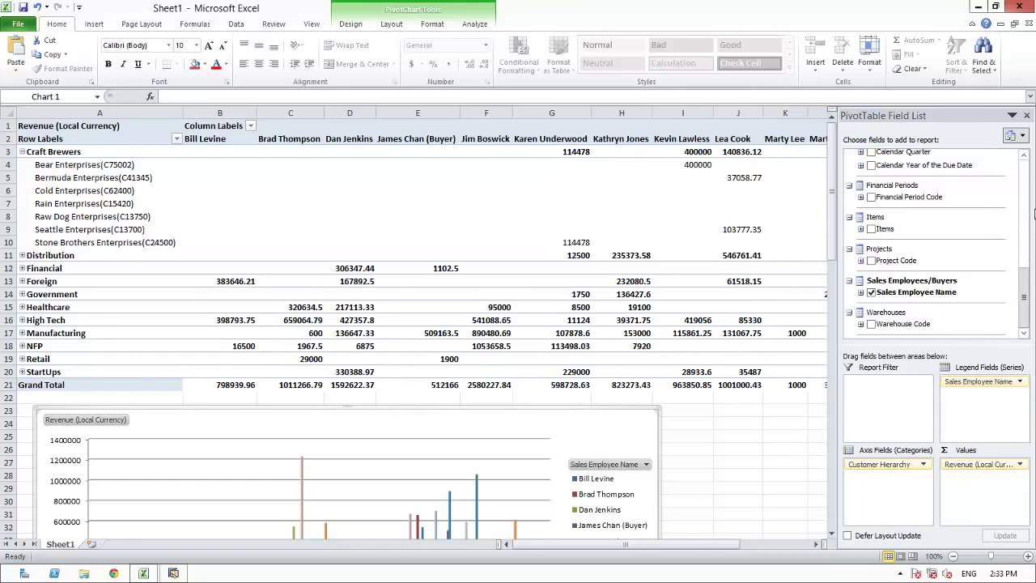
left_click(1024, 190)
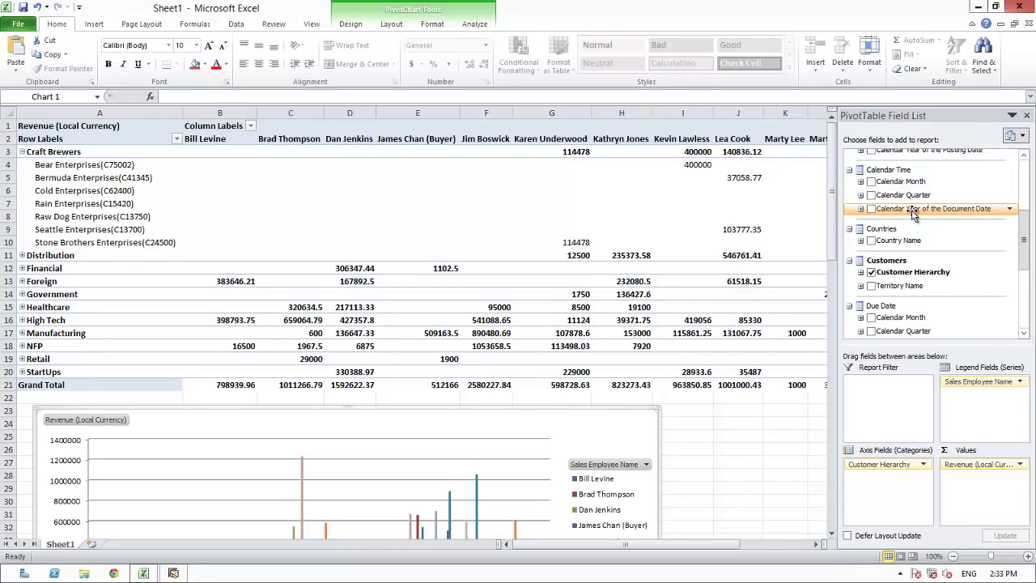
- Filter the pivot by Document Date calendar year to 2014 only and collapse Craft Brewers
left_click_drag(912, 209, 889, 397)
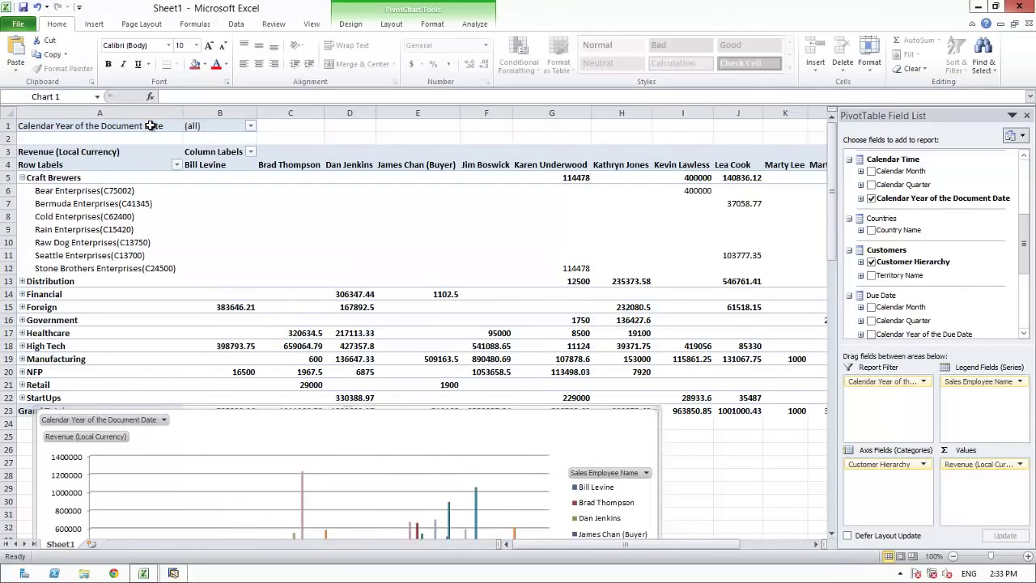
left_click(251, 131)
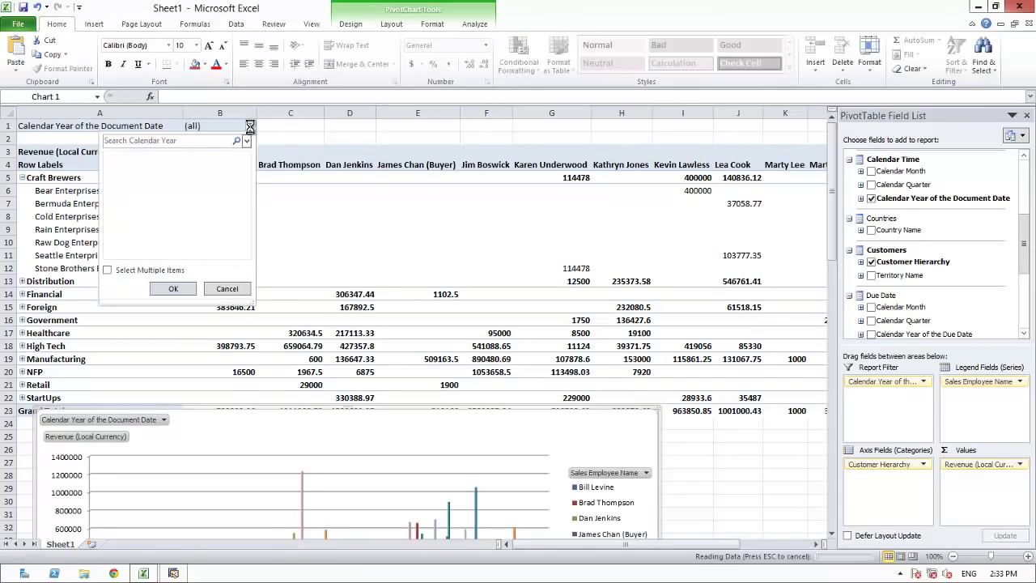
left_click(108, 271)
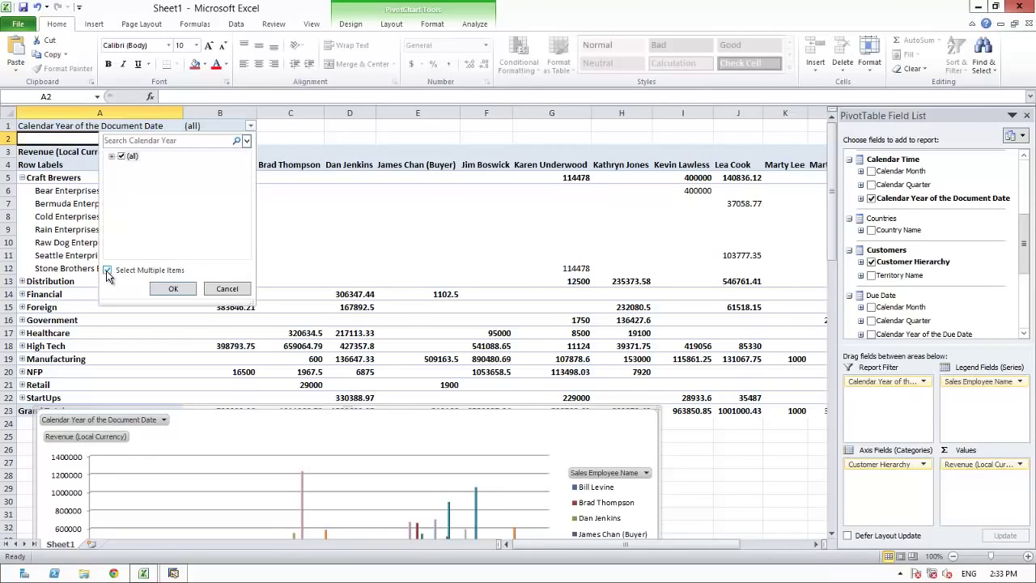
left_click(111, 158)
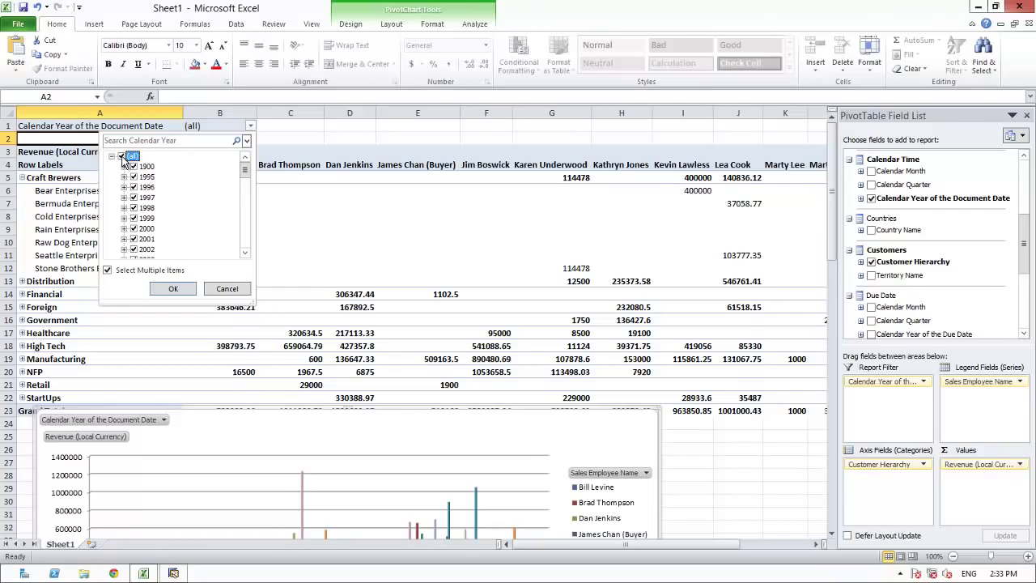
left_click(121, 157)
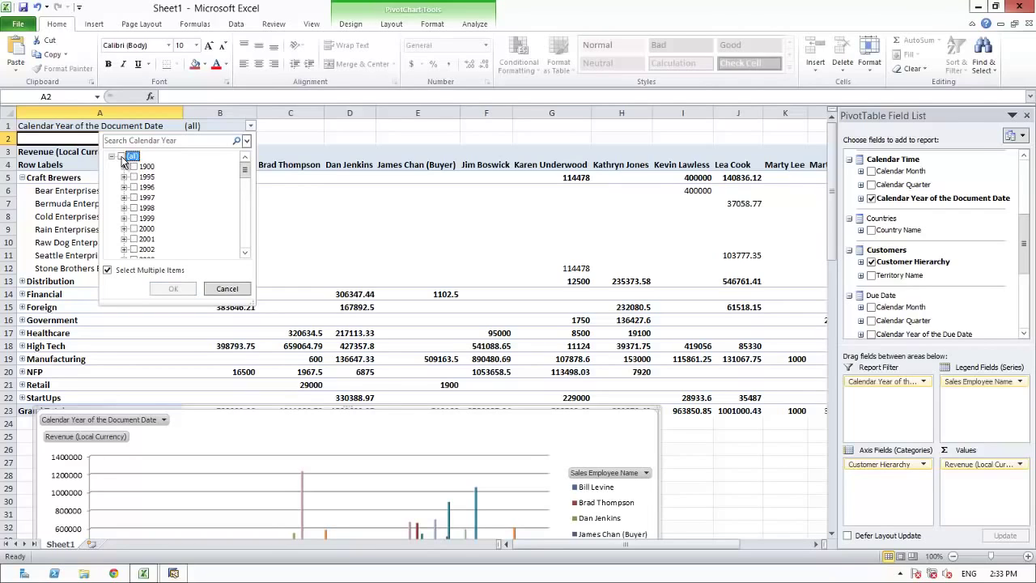
left_click(245, 207)
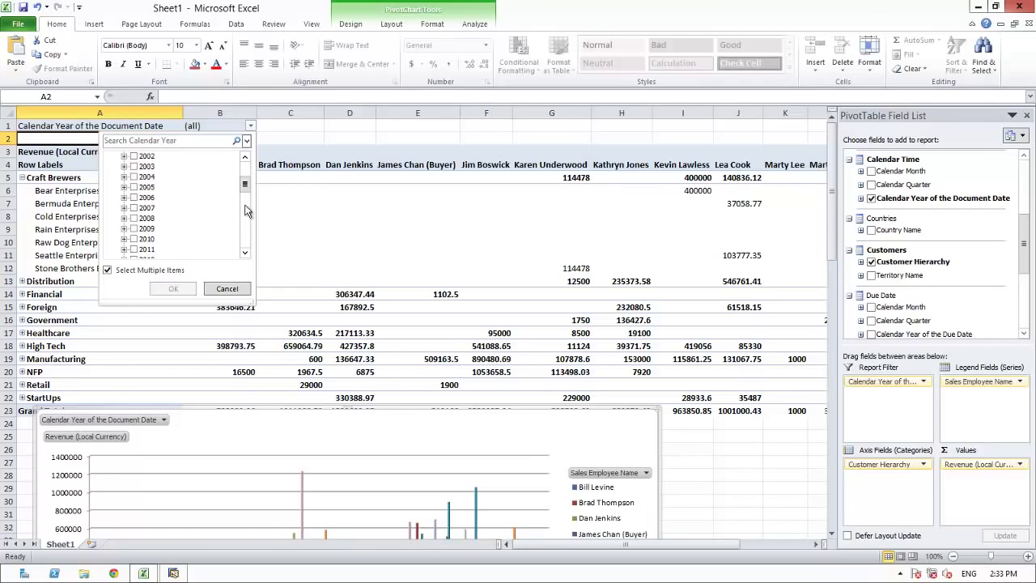
left_click(245, 208)
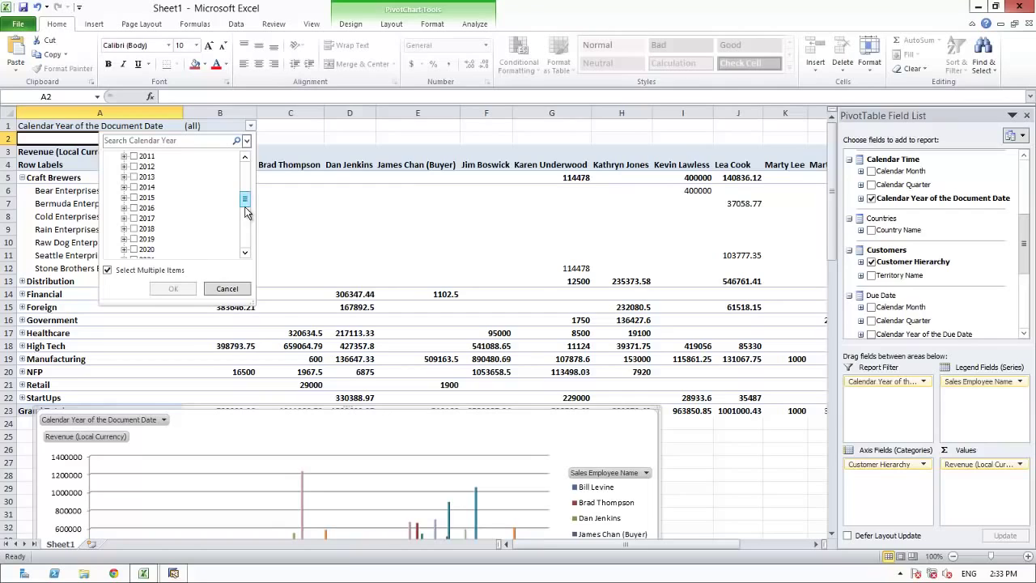
left_click(134, 187)
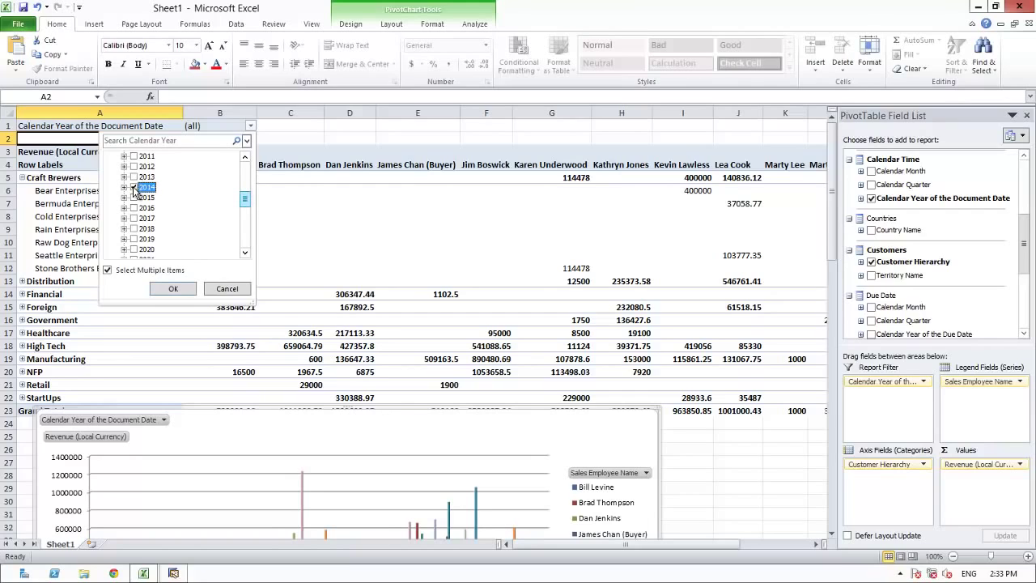
left_click(167, 288)
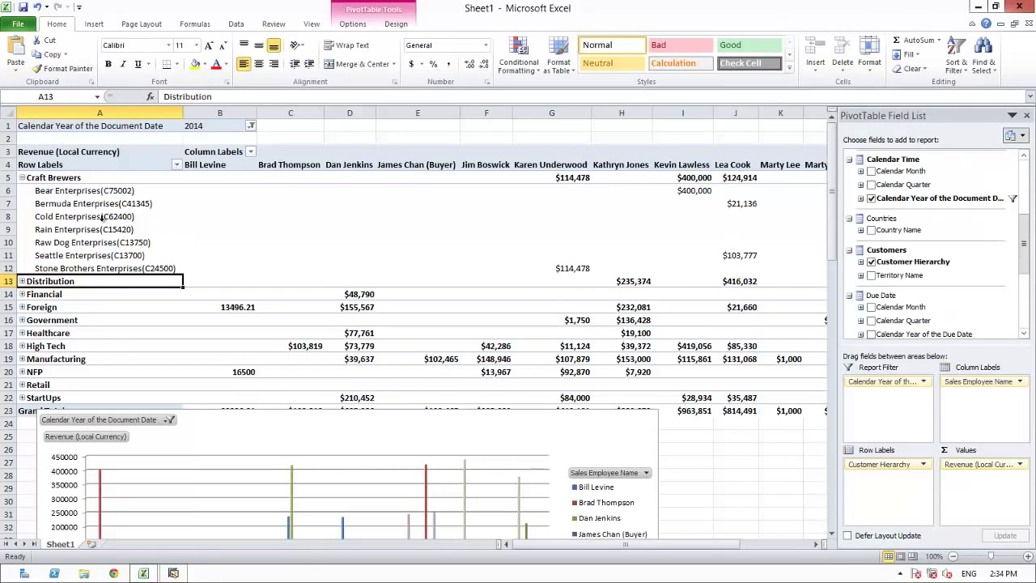
left_click(21, 177)
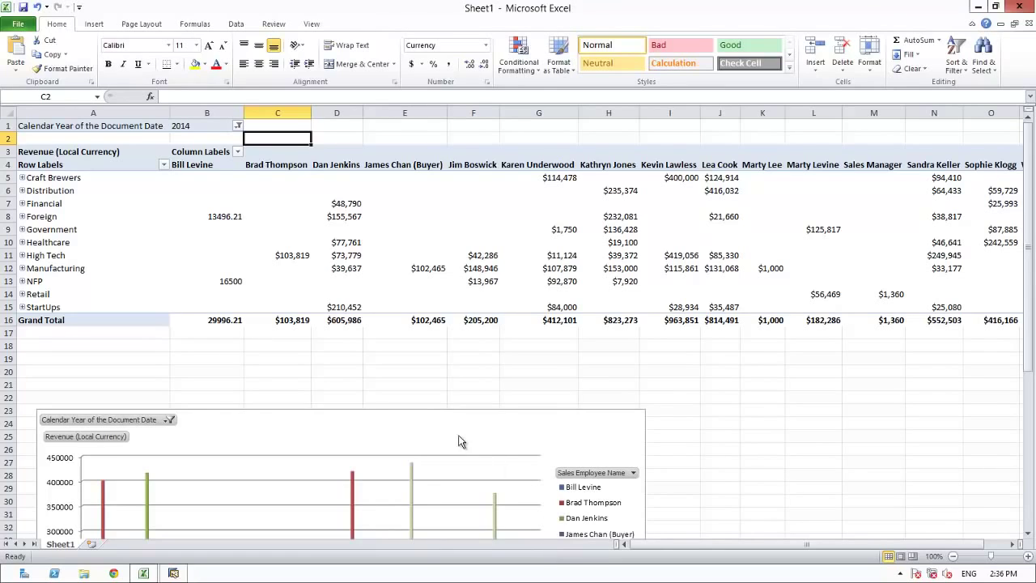
- Send the workbook as an e-mail attachment to the Executive Team, then return to SAP
left_click(16, 25)
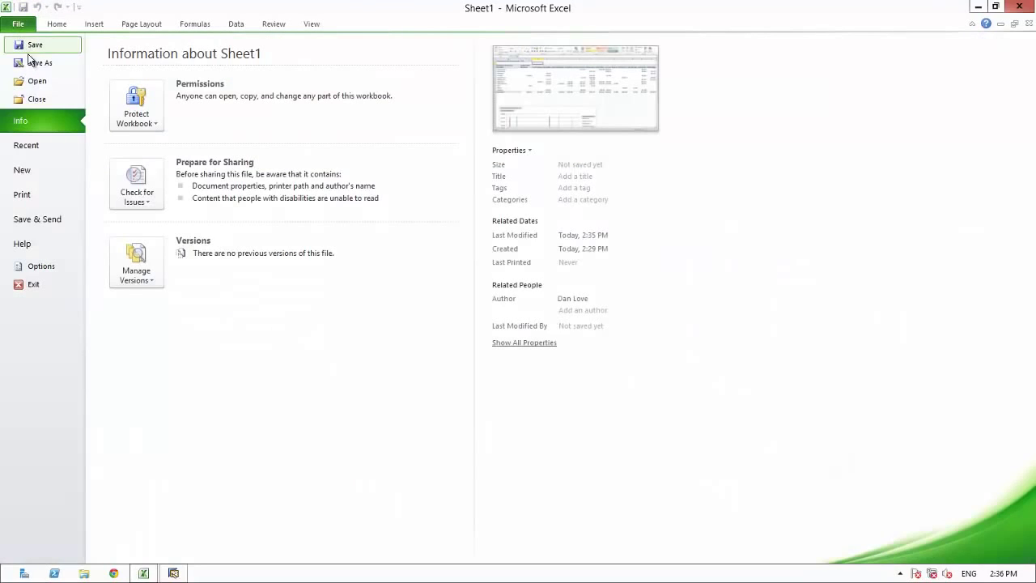
left_click(37, 220)
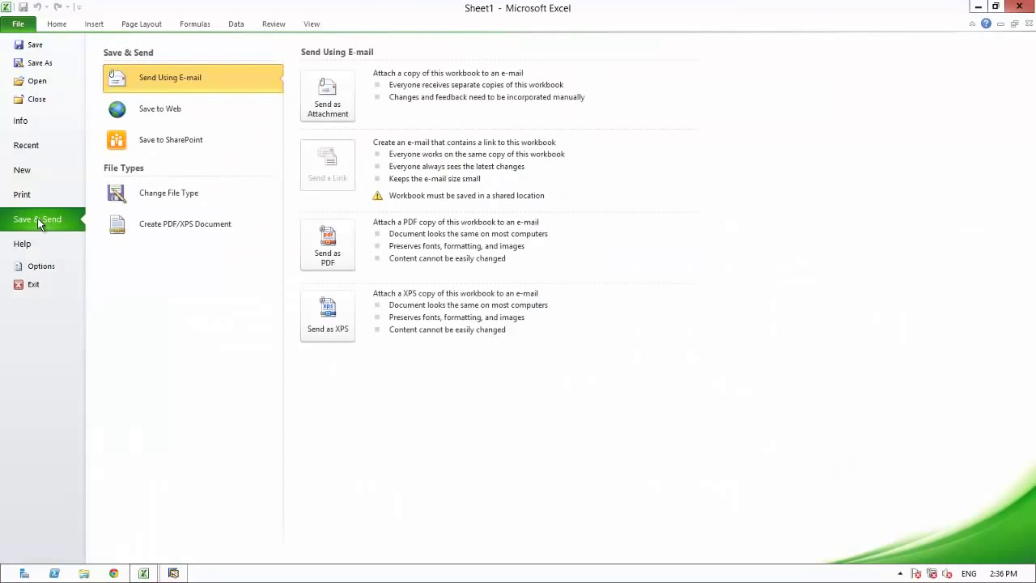
left_click(328, 108)
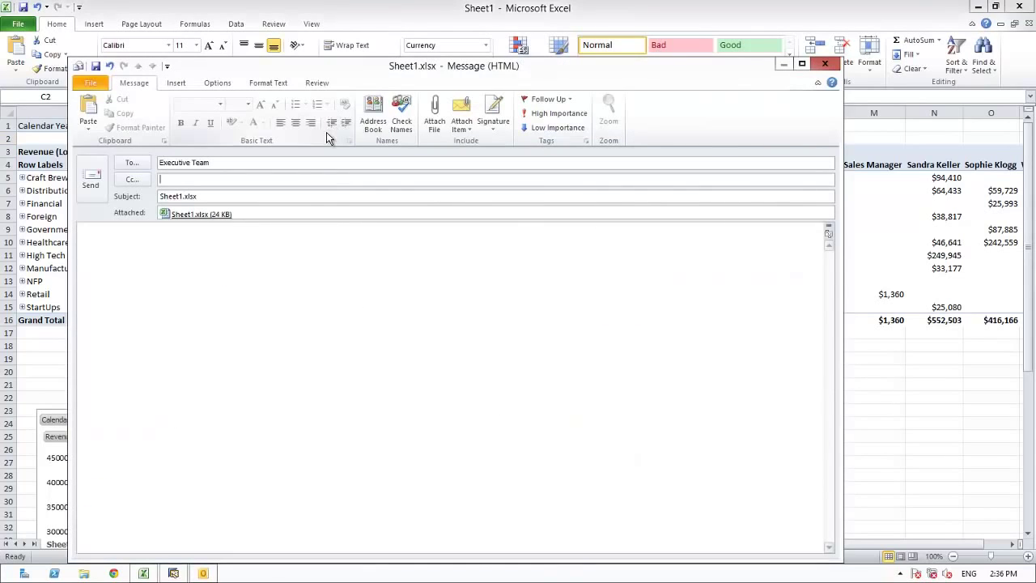
left_click(84, 181)
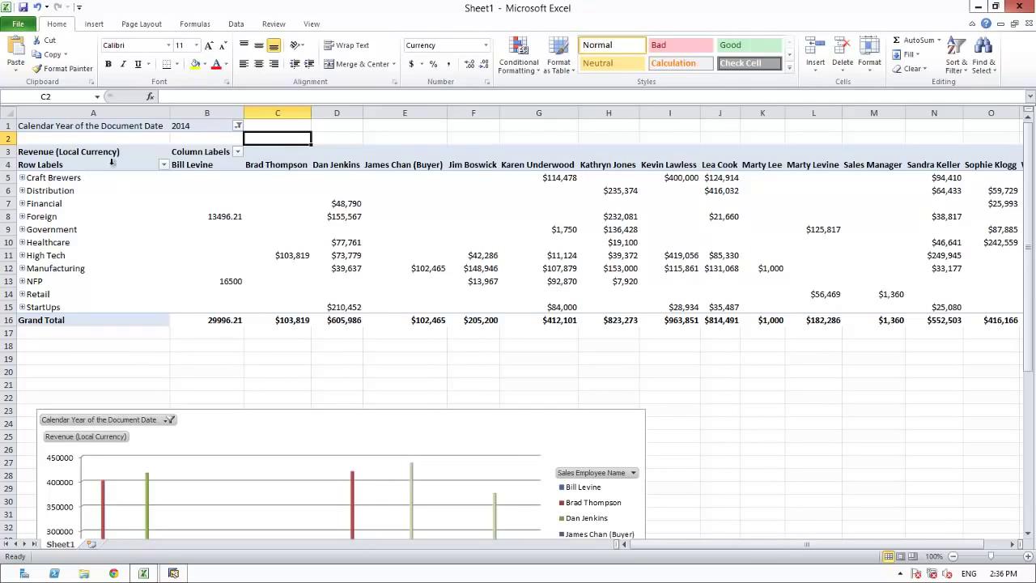
key("alt+Tab")
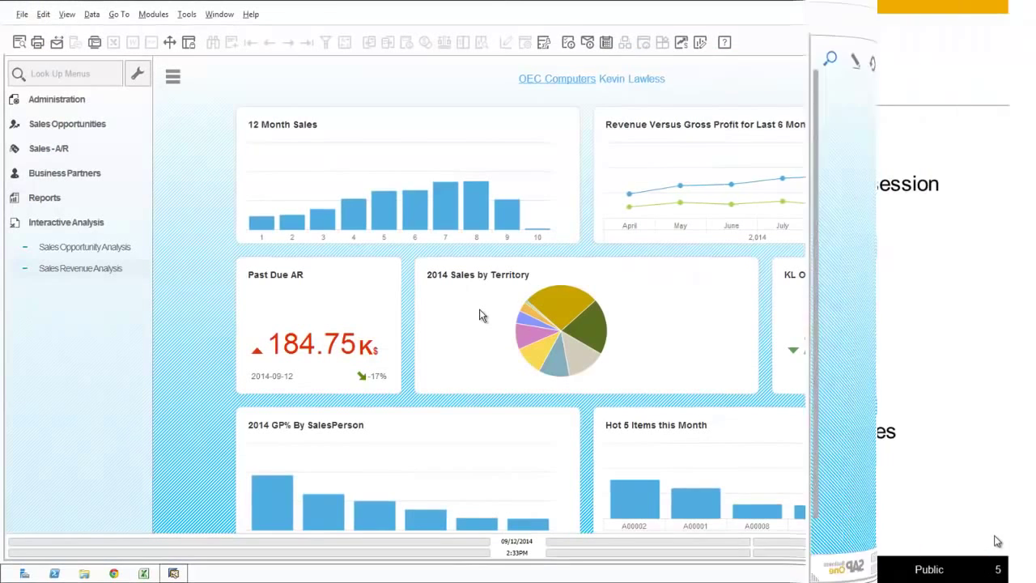